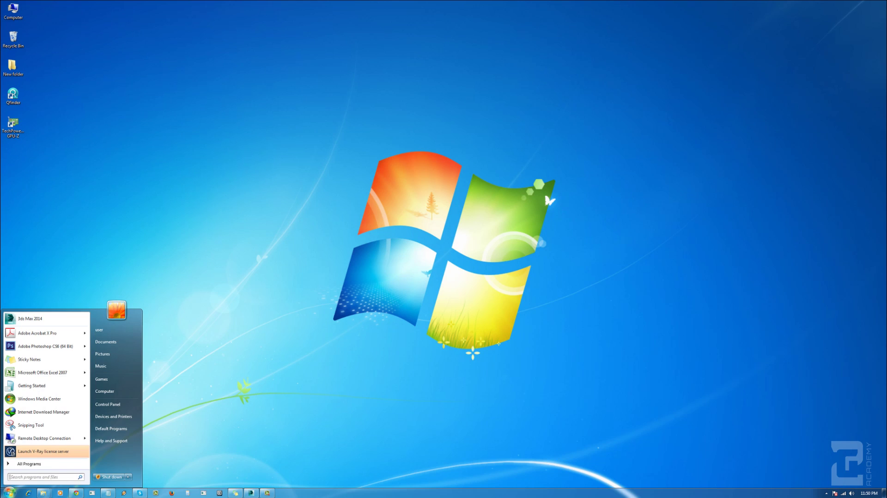
Launch the V-Ray RT 'Select OpenCL devices' utility from the Chaos Group Start menu folder.
left_click(27, 464)
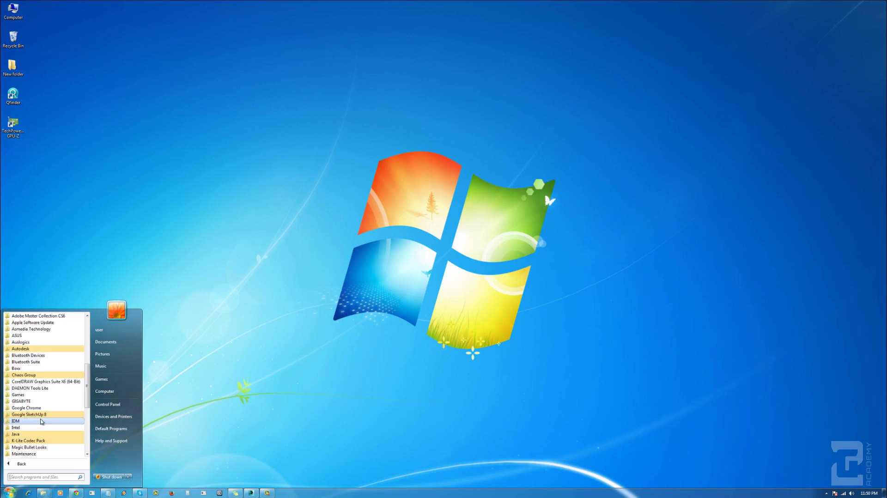
left_click(34, 375)
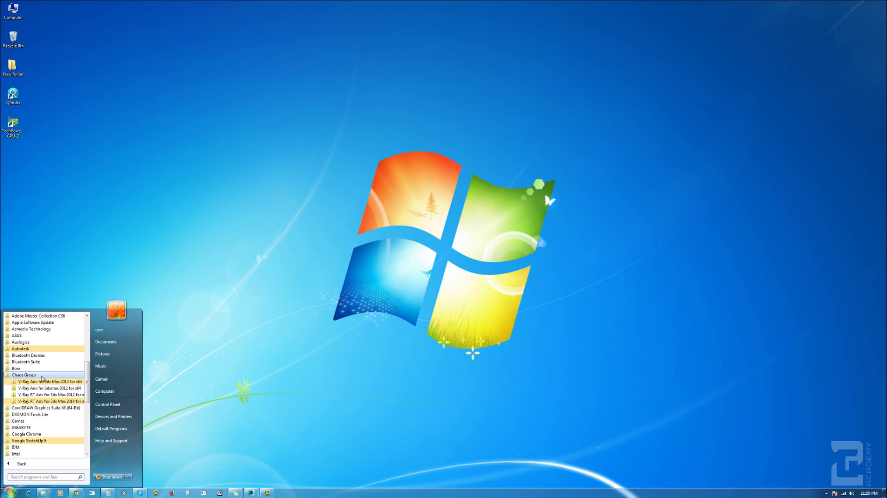
left_click(33, 401)
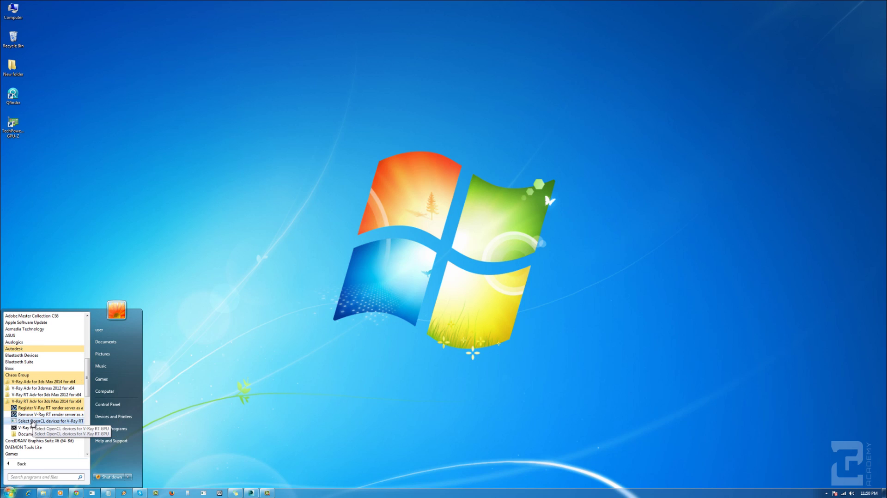
left_click(31, 421)
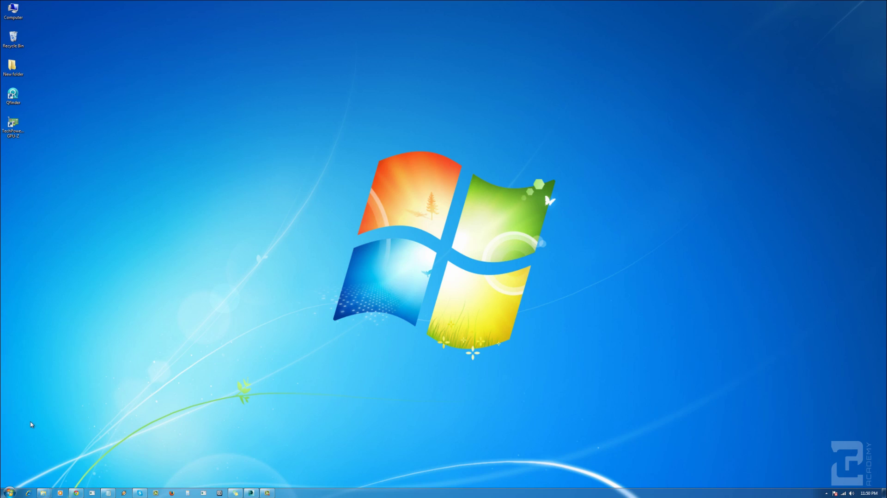
Set the GTX TITAN as the only OpenCL device and minimize the utility.
left_click_drag(120, 66, 179, 64)
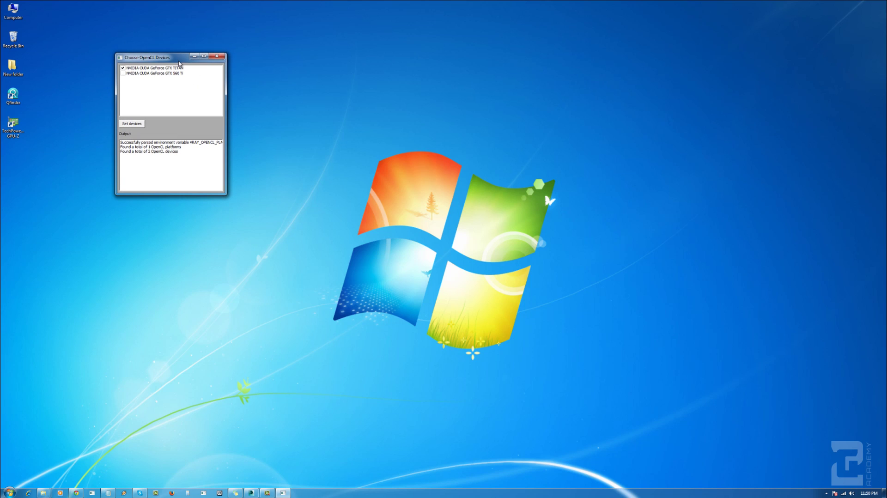
left_click_drag(178, 60, 185, 58)
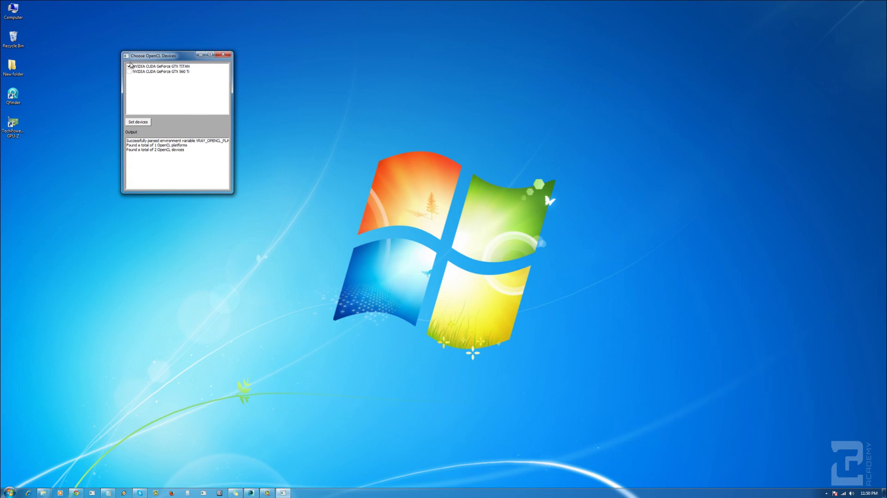
left_click_drag(148, 55, 185, 54)
left_click(145, 114)
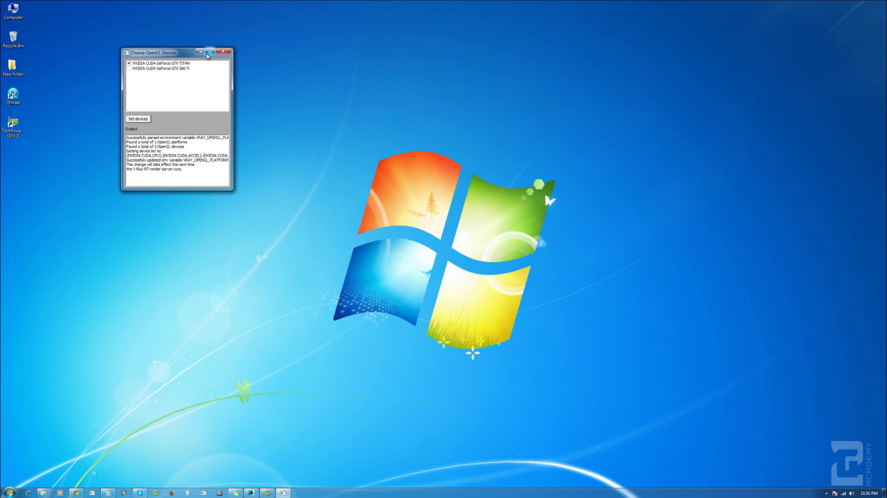
left_click(206, 53)
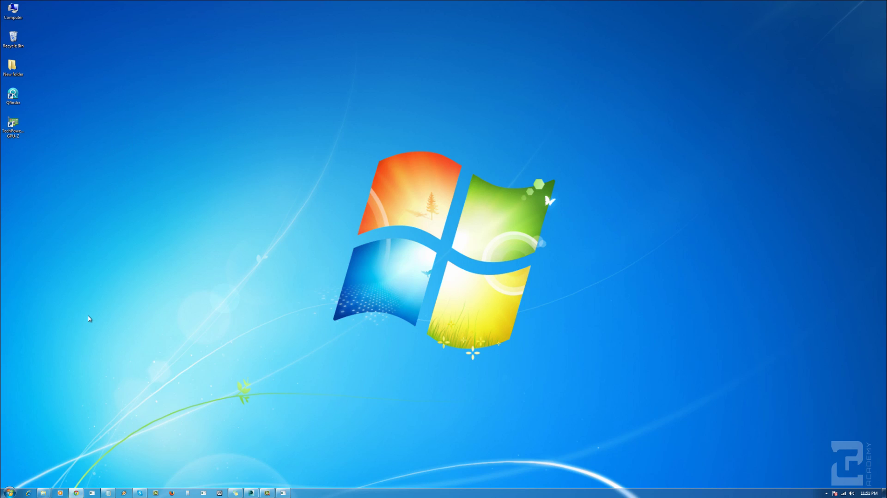
Launch GPU-Z from the desktop and show its Sensors readings.
left_click(15, 134)
double_click(14, 134)
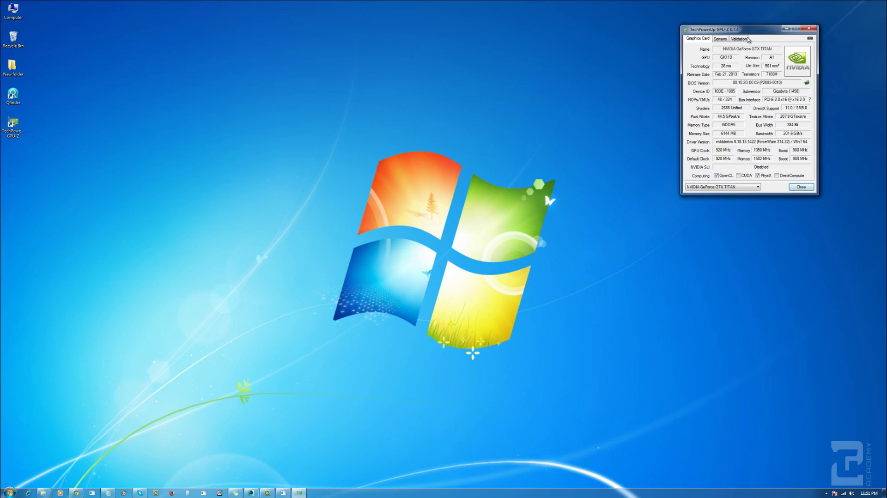
left_click_drag(749, 31, 799, 23)
left_click(734, 48)
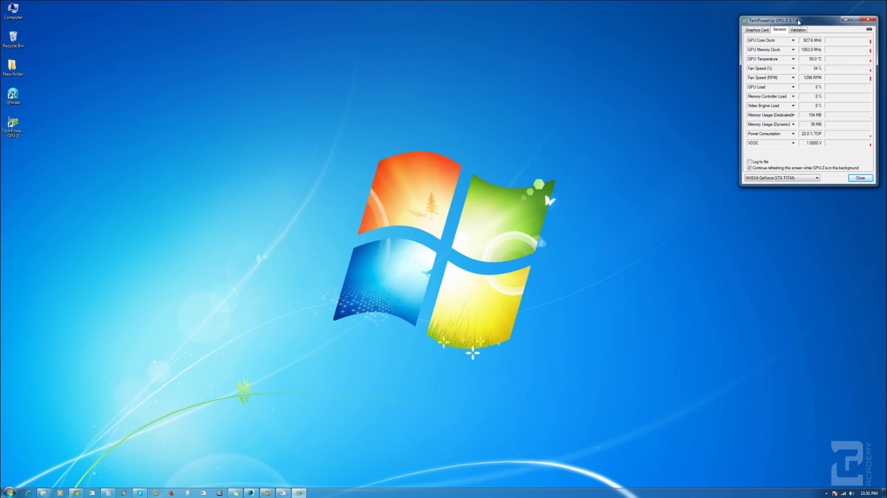
Check the GTX 560 Ti's sensor readings, then switch back to the GTX TITAN.
left_click(788, 178)
left_click(786, 184)
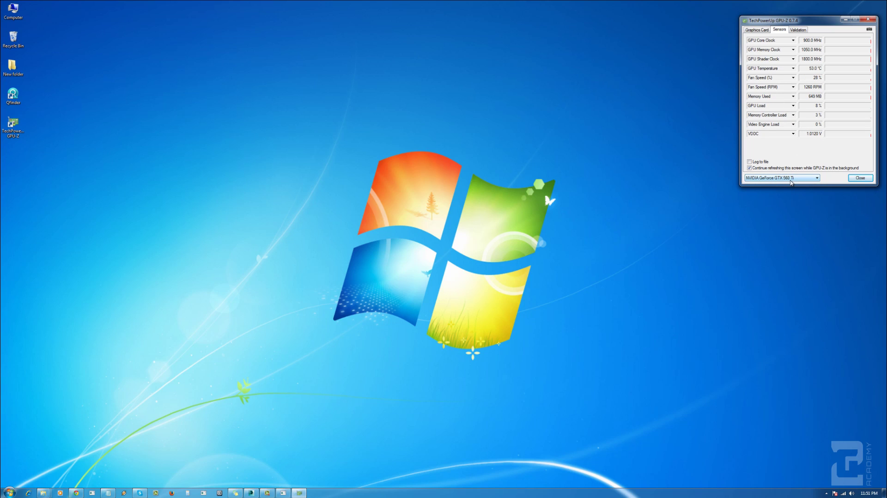
left_click(791, 181)
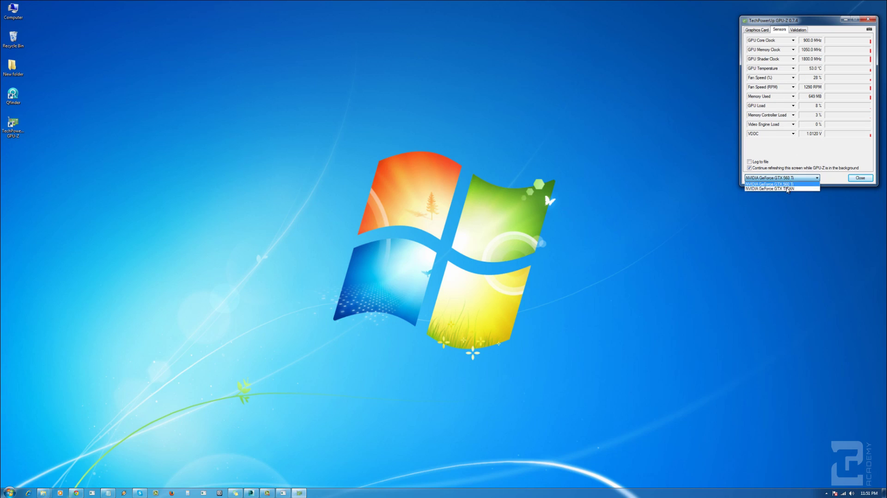
left_click(785, 188)
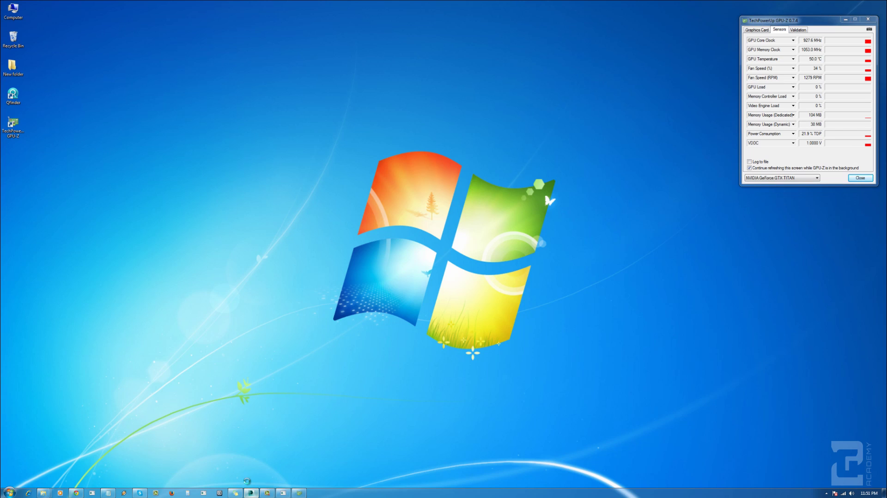
Bring back the 3ds Max house scene and switch Render Setup to Production mode.
left_click(253, 493)
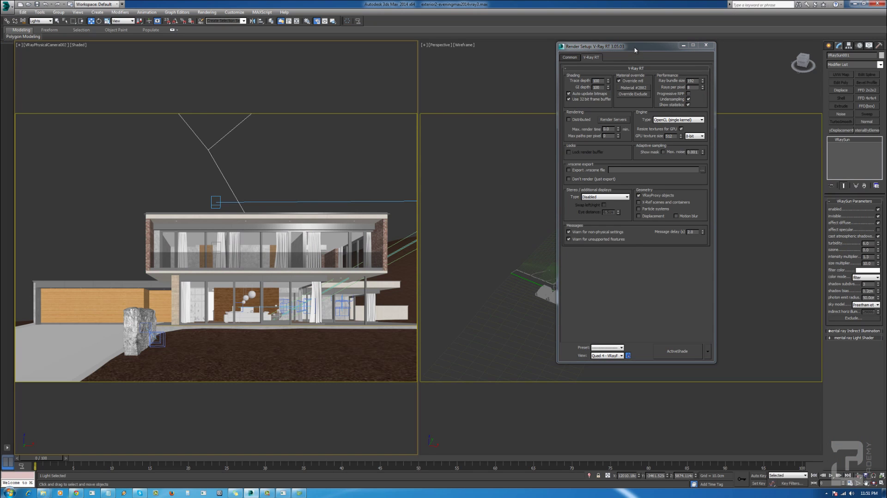
left_click_drag(636, 48, 649, 46)
left_click(721, 350)
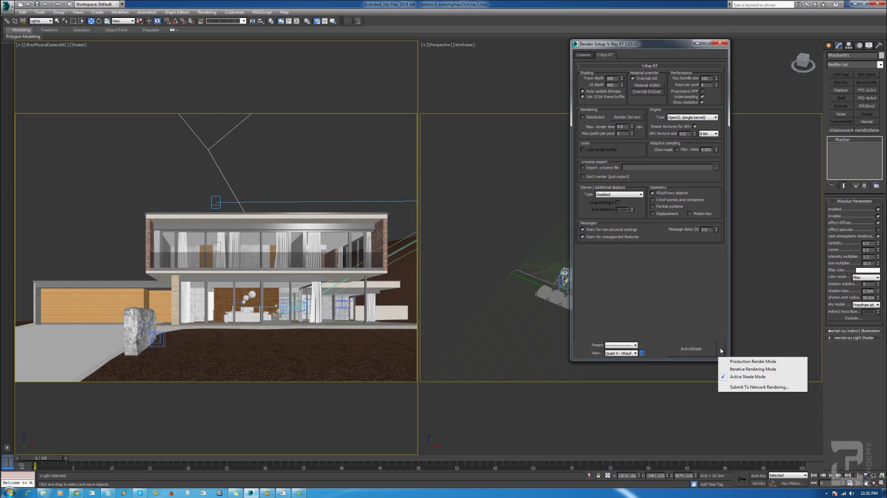
left_click(738, 361)
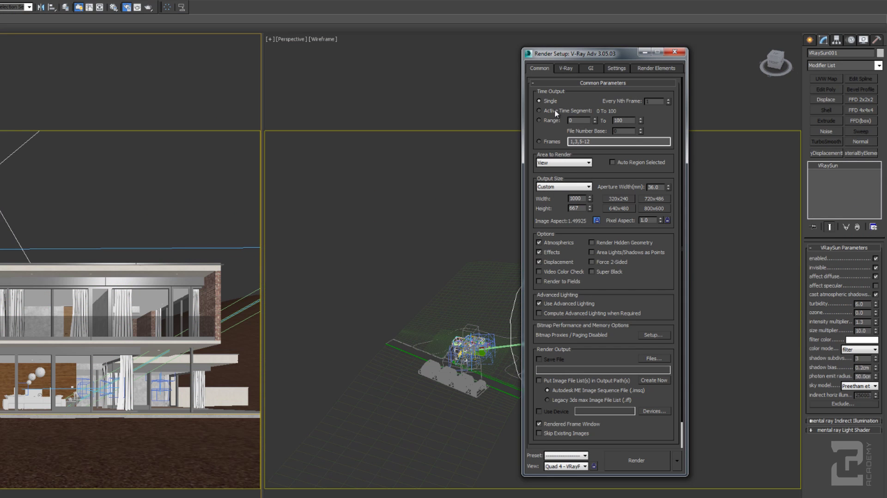
Browse the V-Ray tab's frame buffer, image sampler and global switches rollouts (max ray intensity 20.0).
left_click(566, 68)
left_click(586, 102)
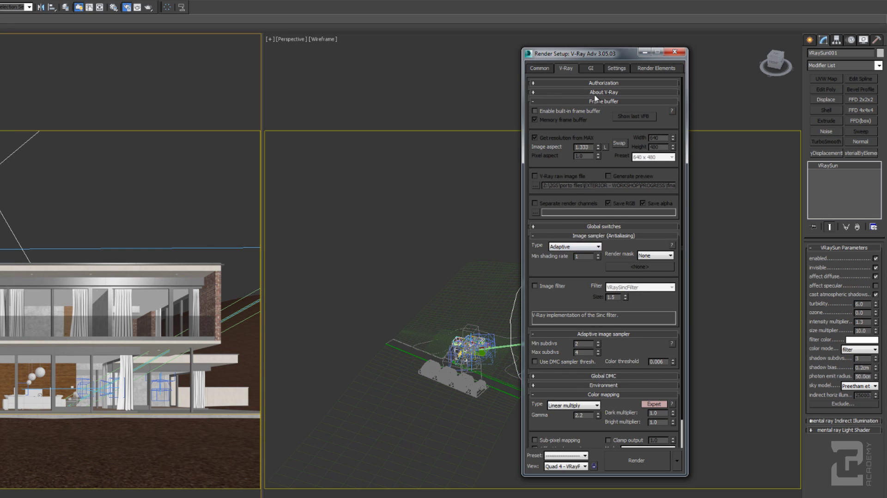
left_click(589, 102)
left_click(614, 119)
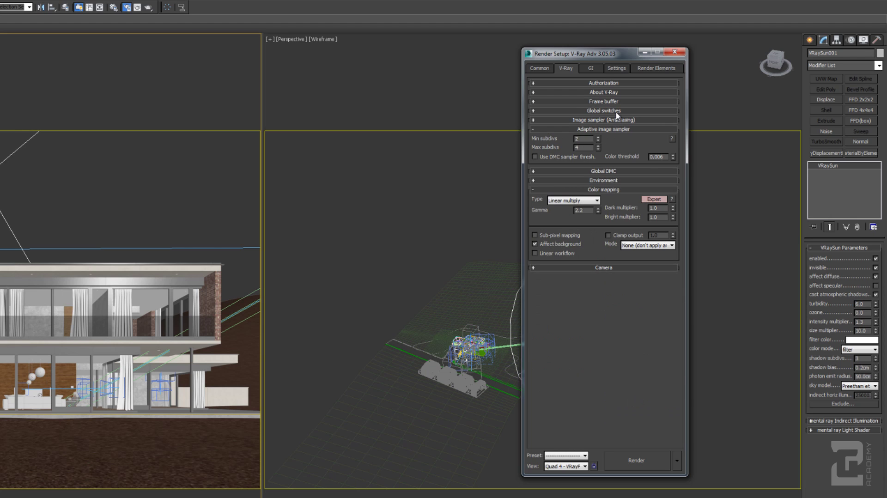
left_click(616, 112)
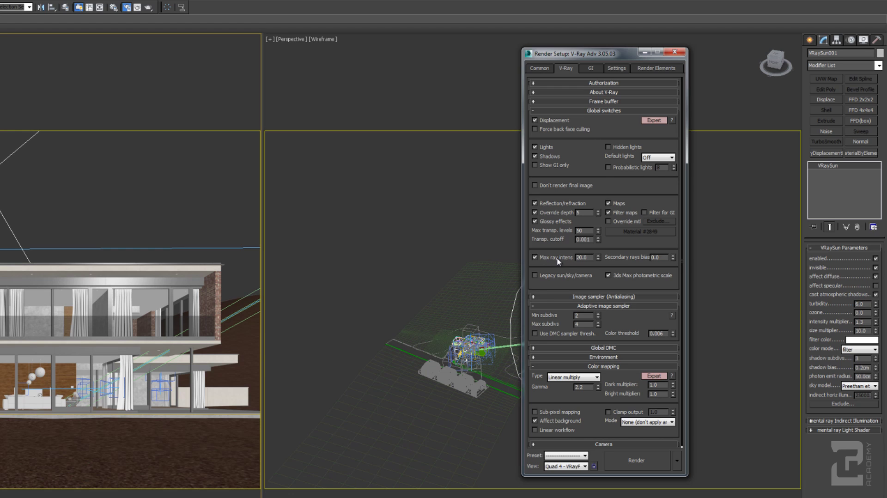
double_click(578, 257)
scroll(558, 252, "down", 1)
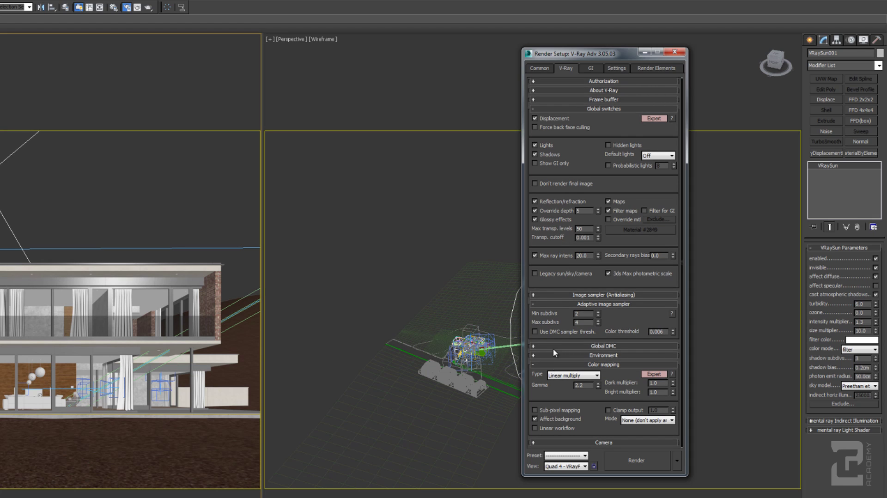
Review the Render Elements list and switch Render Setup back to ActiveShade mode.
left_click(656, 67)
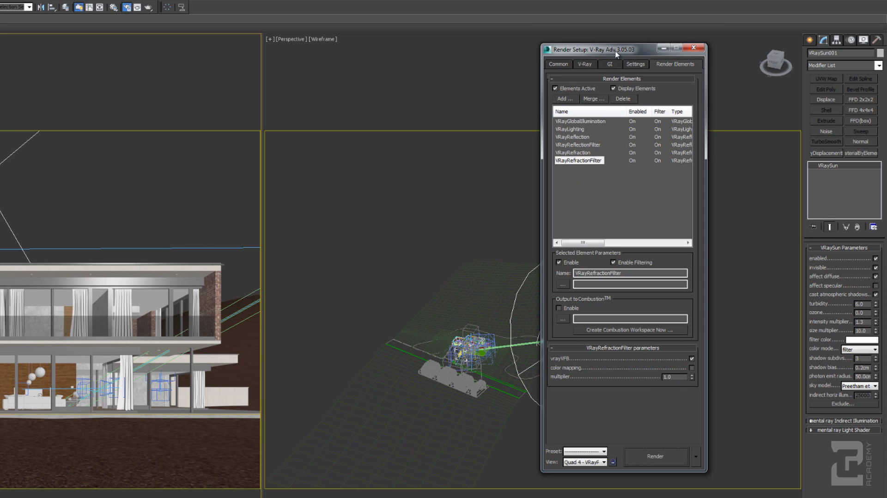
left_click_drag(613, 51, 629, 51)
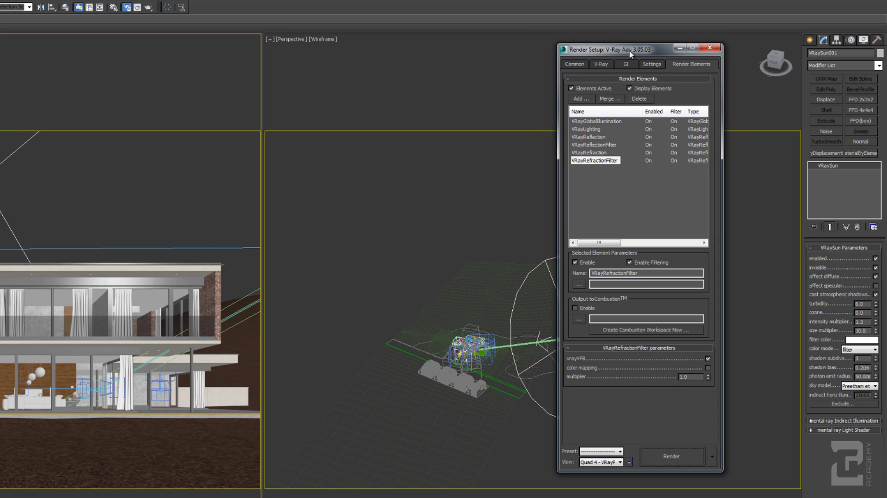
left_click_drag(629, 52, 638, 47)
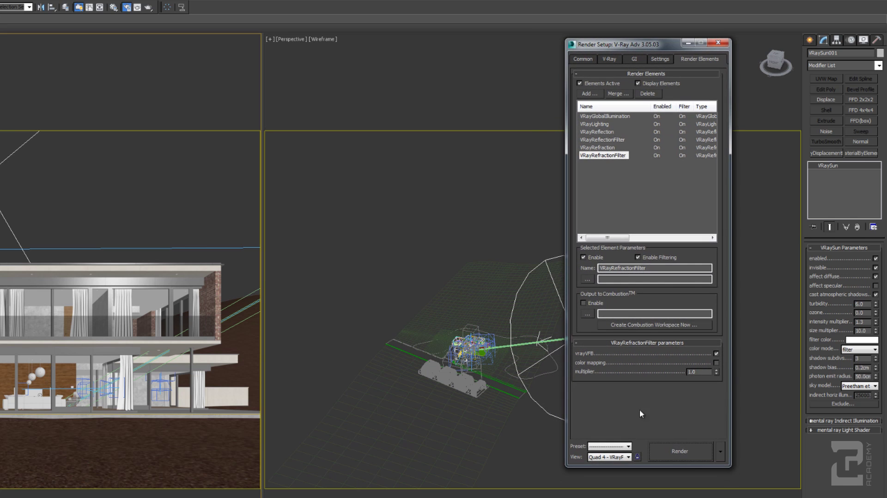
left_click(719, 451)
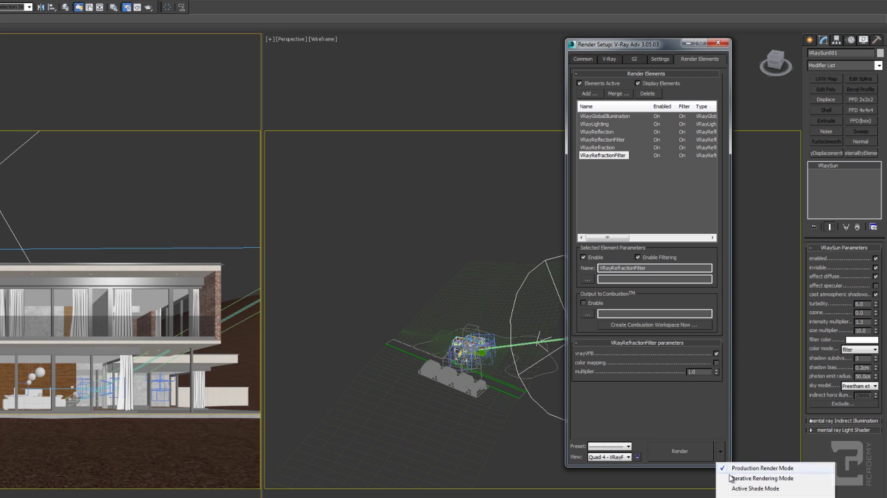
left_click(732, 489)
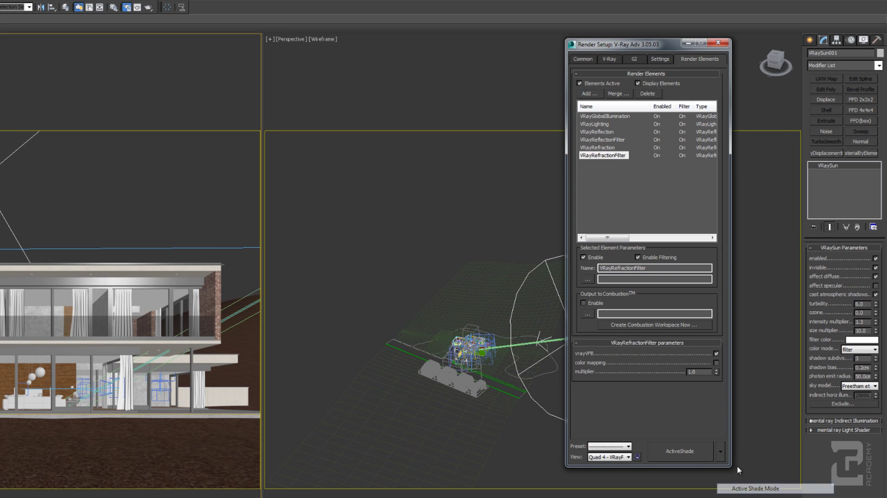
left_click(610, 61)
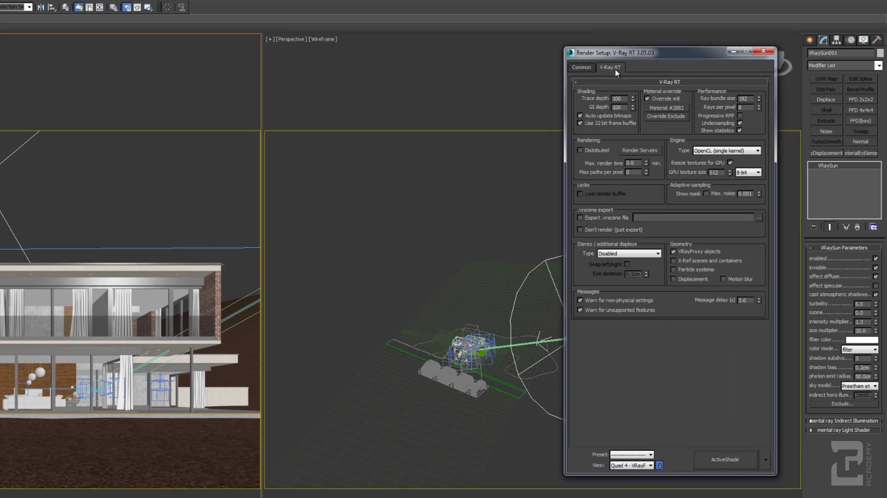
mouse_move(654, 56)
left_mouse_down()
mouse_move(635, 73)
mouse_move(649, 73)
left_mouse_up()
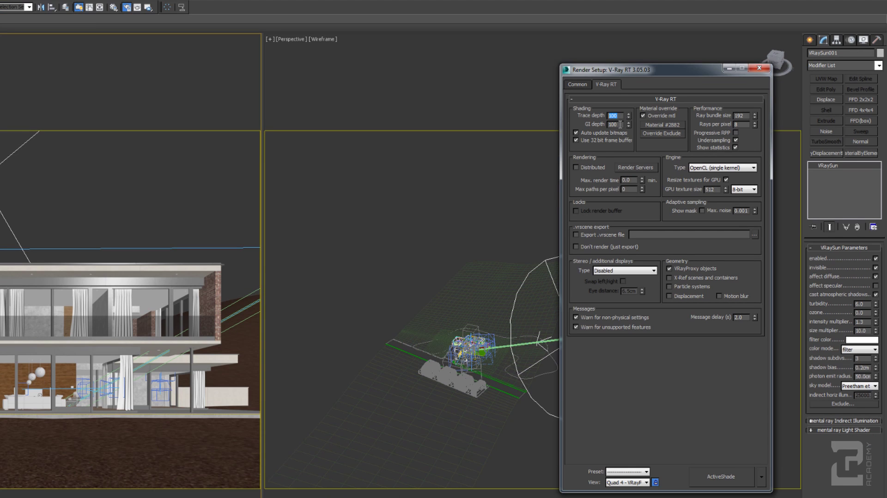
double_click(619, 124)
left_click_drag(648, 72, 663, 104)
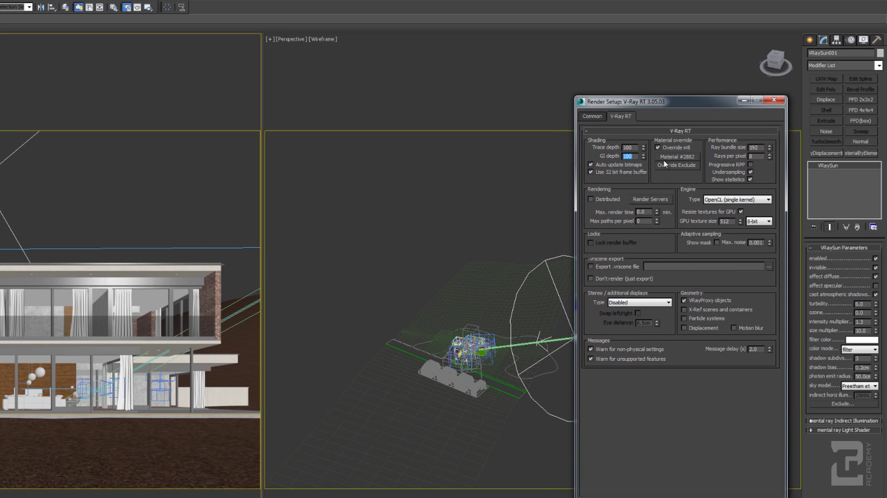
left_click(707, 200)
left_click(714, 213)
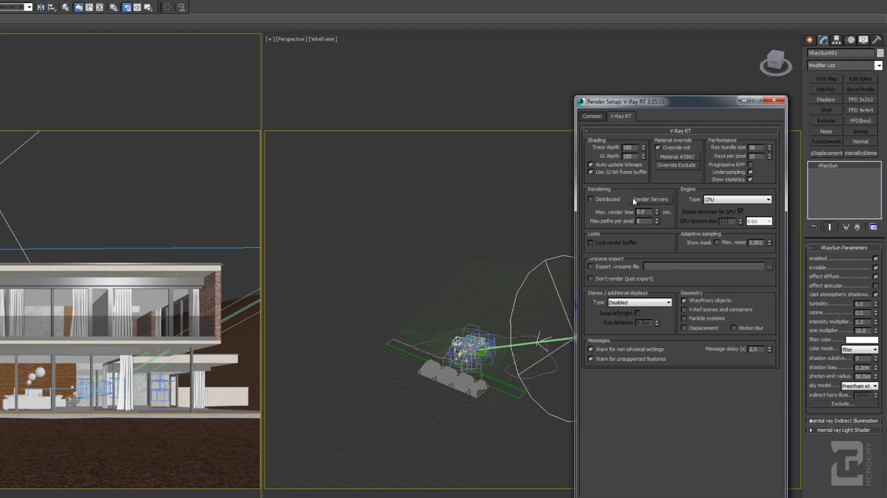
left_click_drag(658, 101, 661, 72)
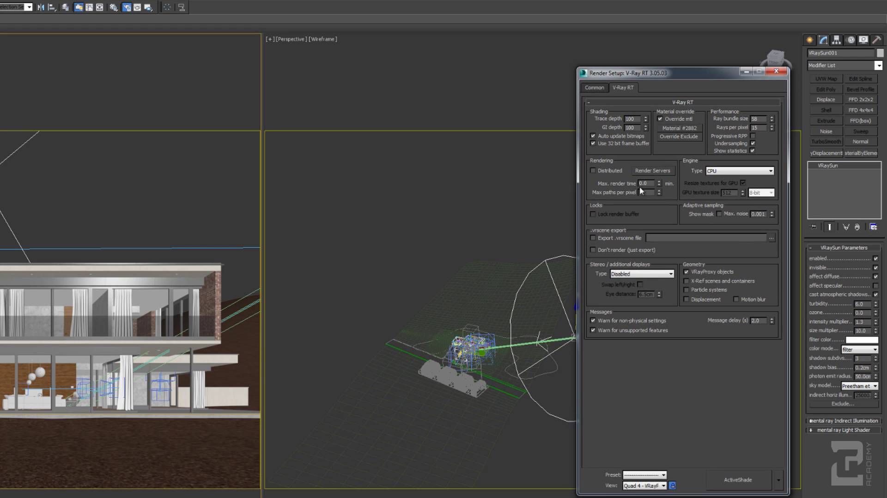
left_click_drag(651, 185, 638, 184)
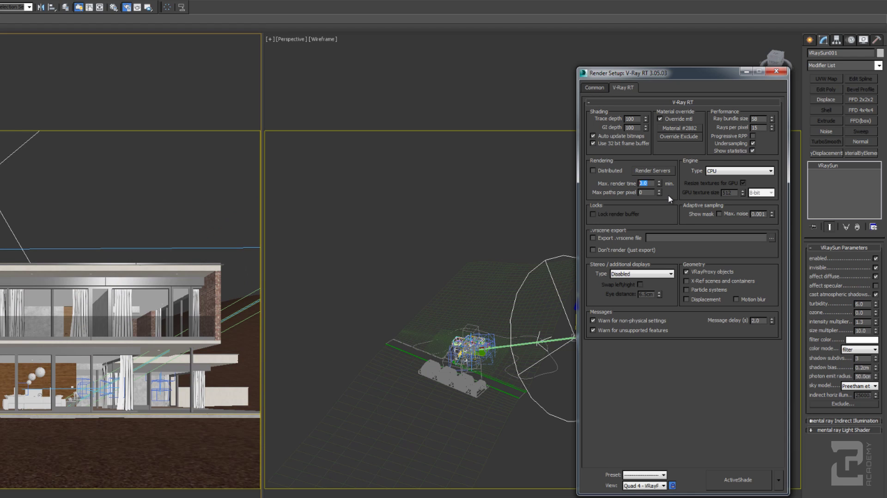
Set V-Ray RT Max paths per pixel to 30 and Max. render time to 5.0 minutes.
double_click(640, 193)
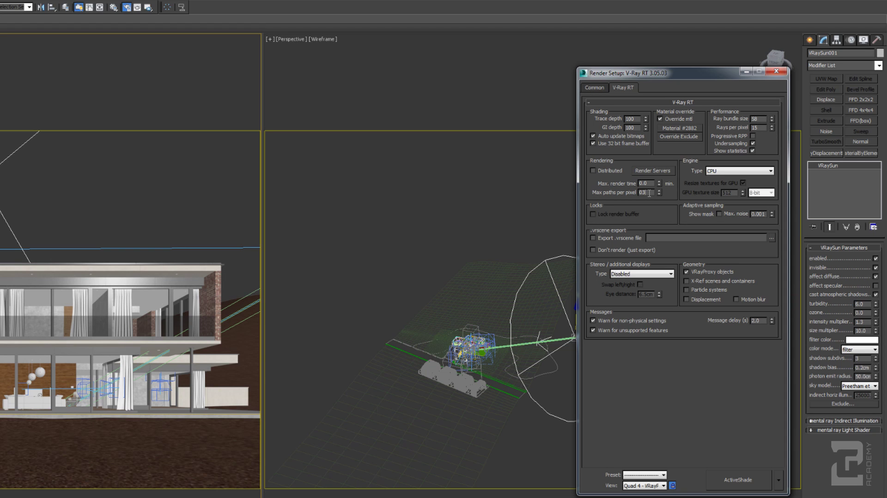
key("BackSpace")
key("BackSpace")
type("30")
key("Return")
key("shift+Tab")
type("5")
key("Return")
left_click_drag(655, 79, 606, 54)
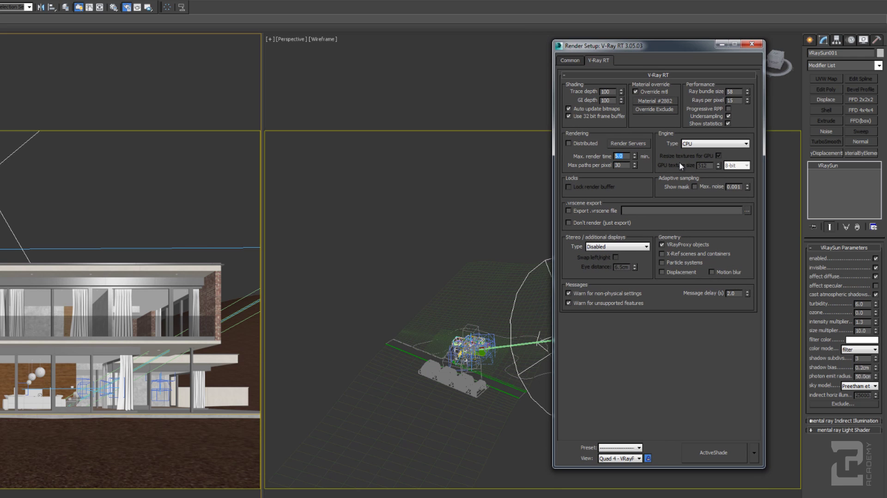
Set the V-Ray RT engine type to CUDA.
left_click(695, 144)
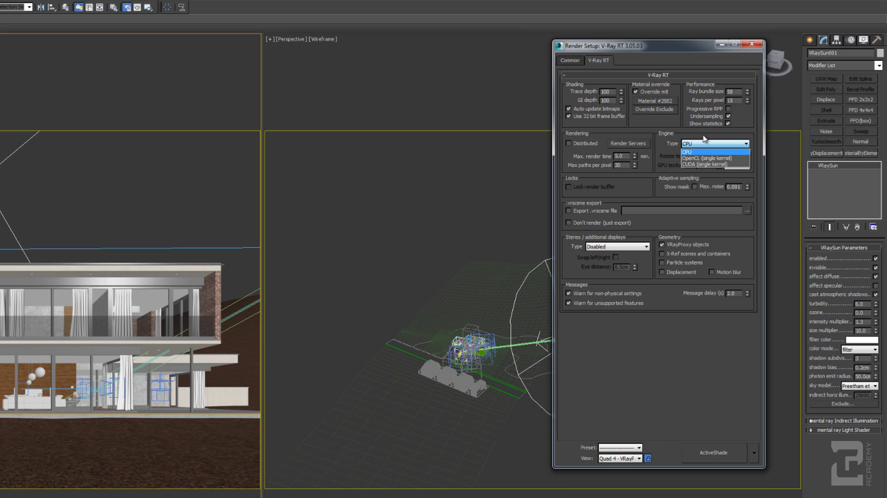
left_click(689, 164)
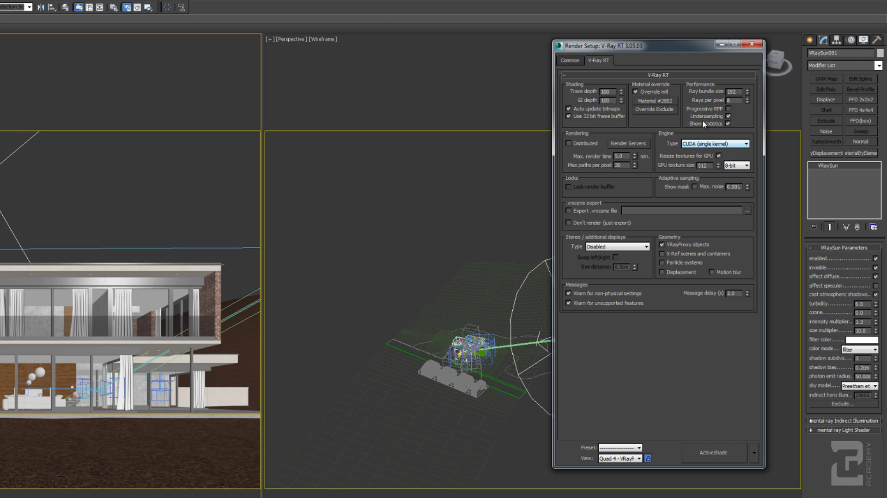
left_click(711, 144)
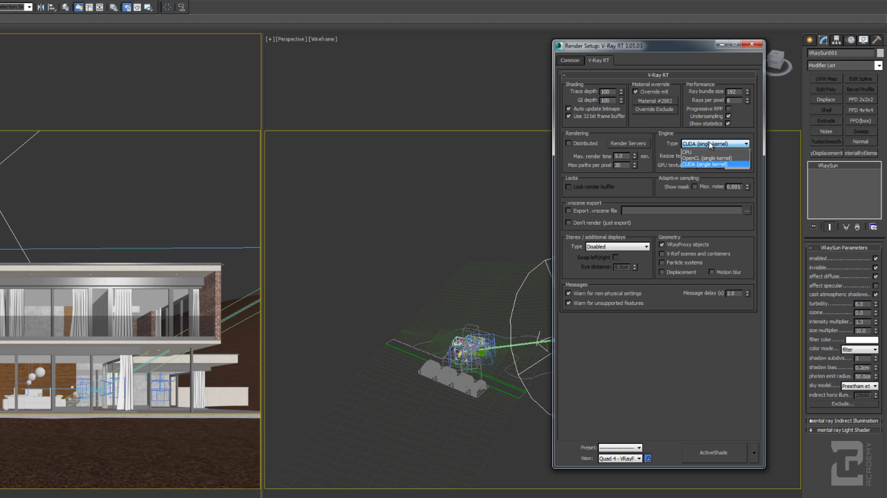
left_click(696, 164)
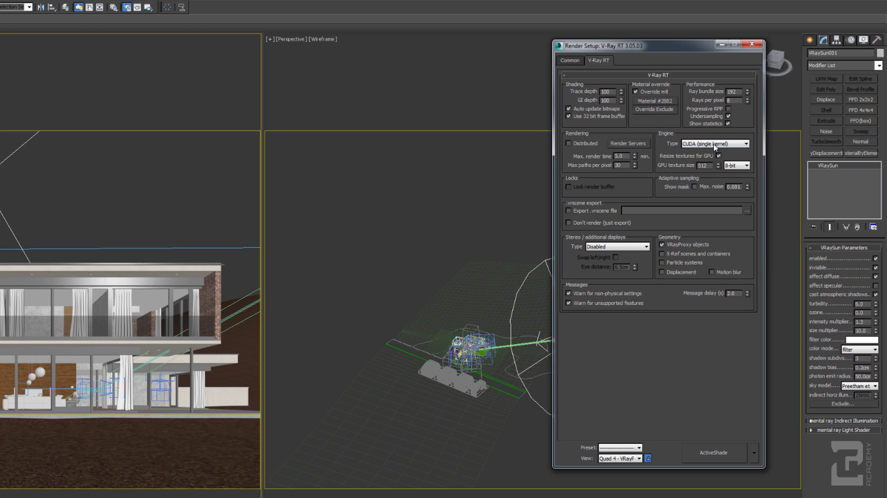
left_click_drag(697, 45, 707, 15)
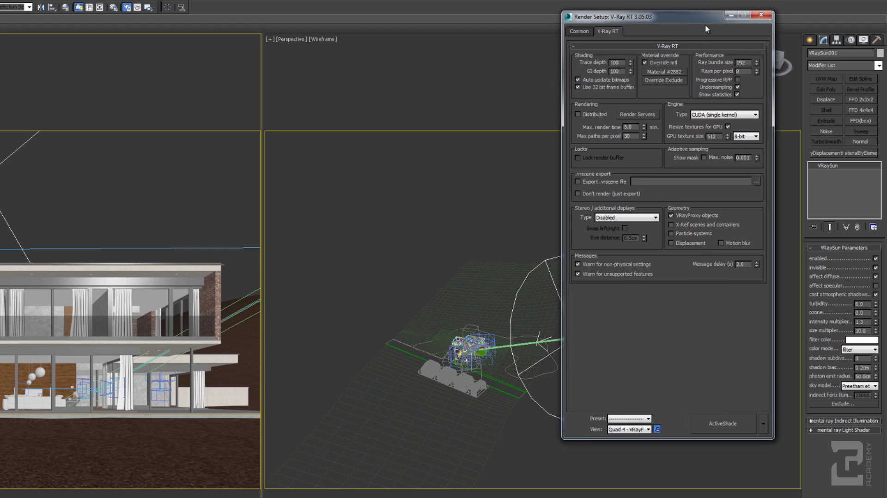
Review ray bundle, rays per pixel and GPU texture sizes, then start ActiveShade from the camera view.
double_click(749, 64)
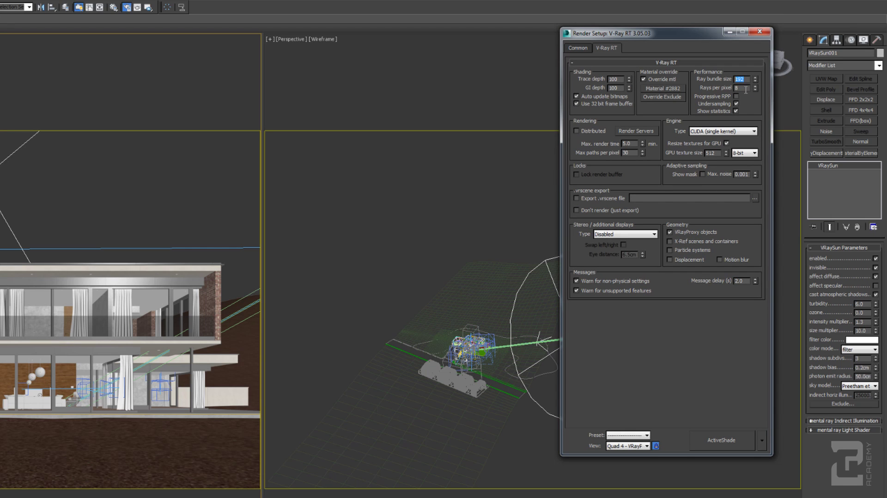
left_click(745, 89)
double_click(712, 153)
left_click_drag(660, 35, 671, 15)
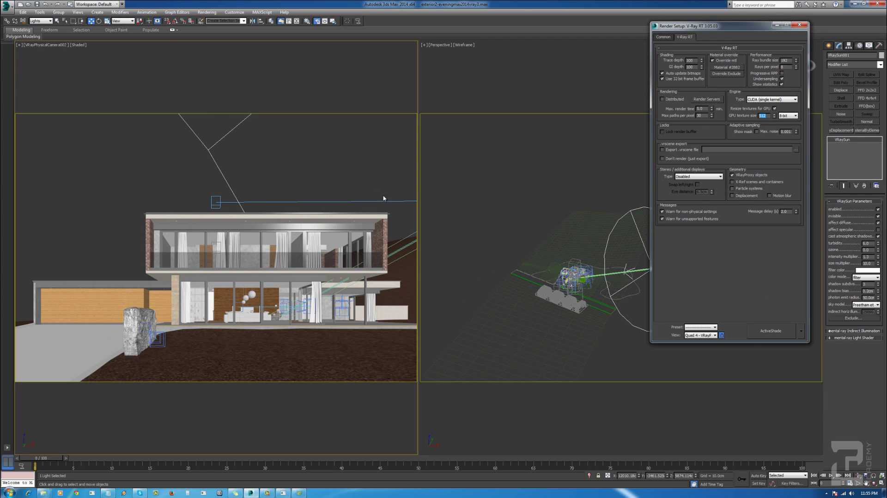
left_click(311, 169)
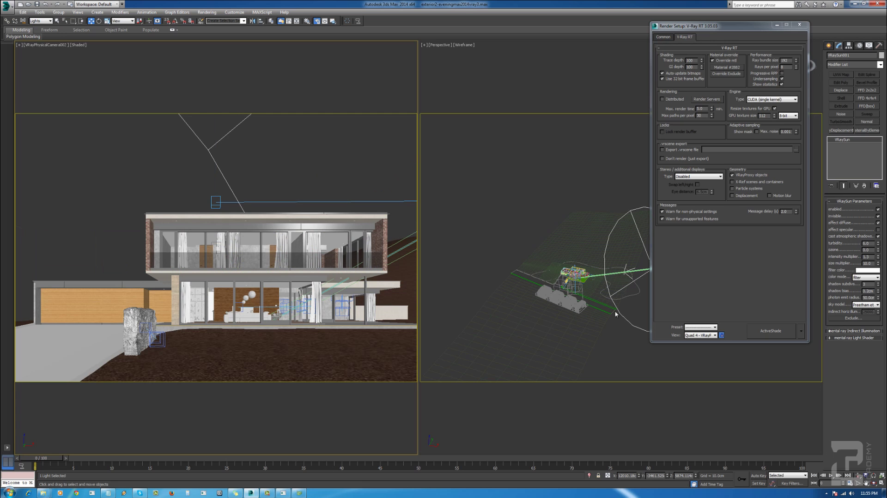
left_click(767, 331)
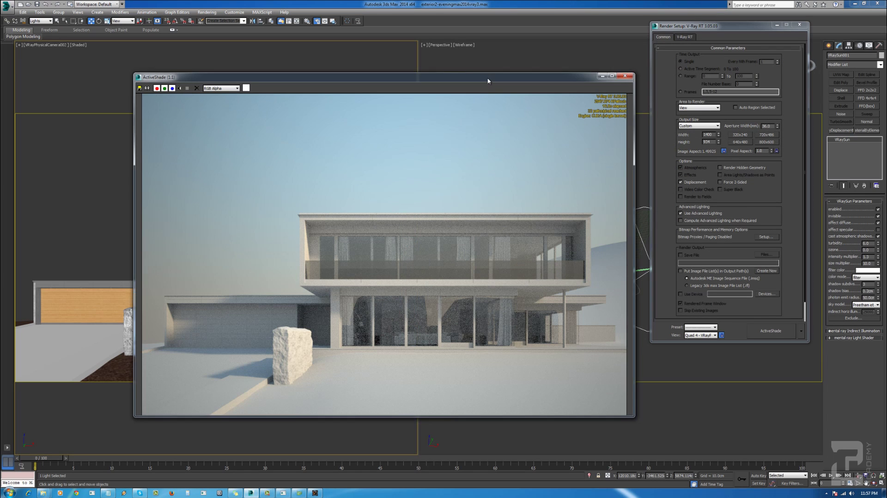
Move the ActiveShade and V-Ray RT settings windows aside to uncover the viewports.
left_click_drag(485, 77, 401, 60)
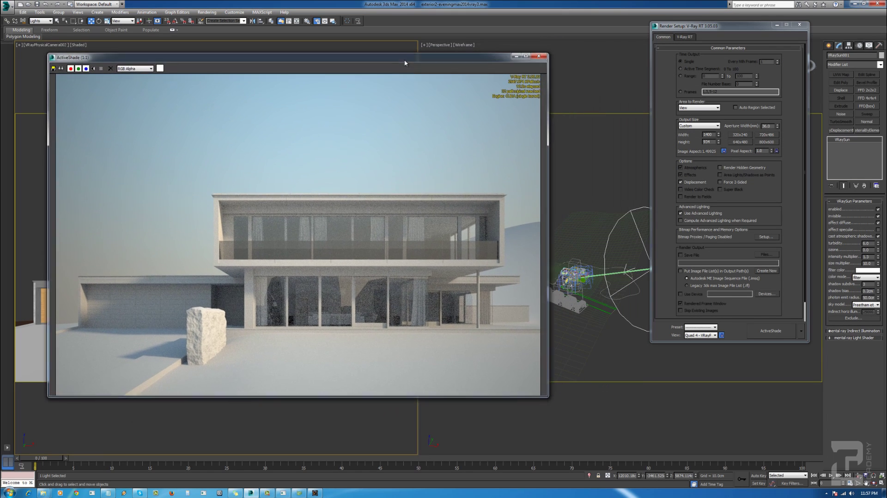
left_click(685, 37)
left_click_drag(707, 26, 886, 88)
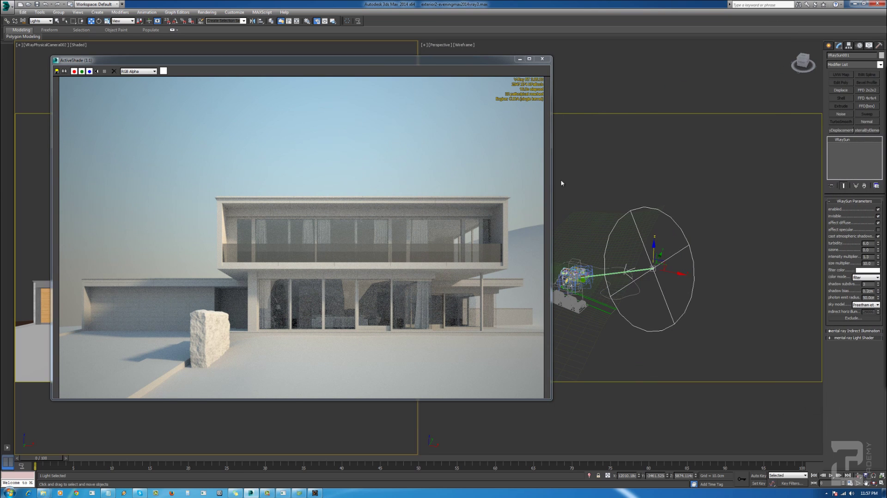
left_click_drag(367, 60, 320, 65)
Orbit the perspective view and shift the VRaySun along X.
left_click(632, 210)
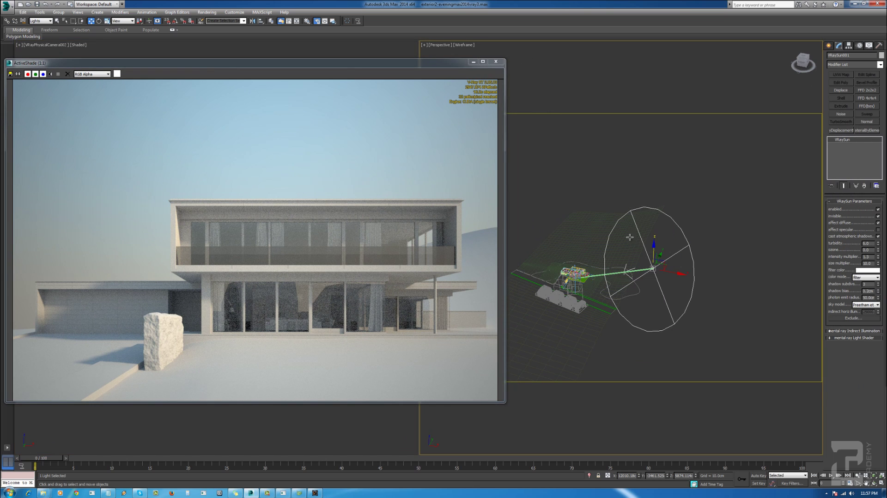
middle_click_drag(598, 244, 656, 252, "alt")
left_click_drag(716, 216, 619, 236)
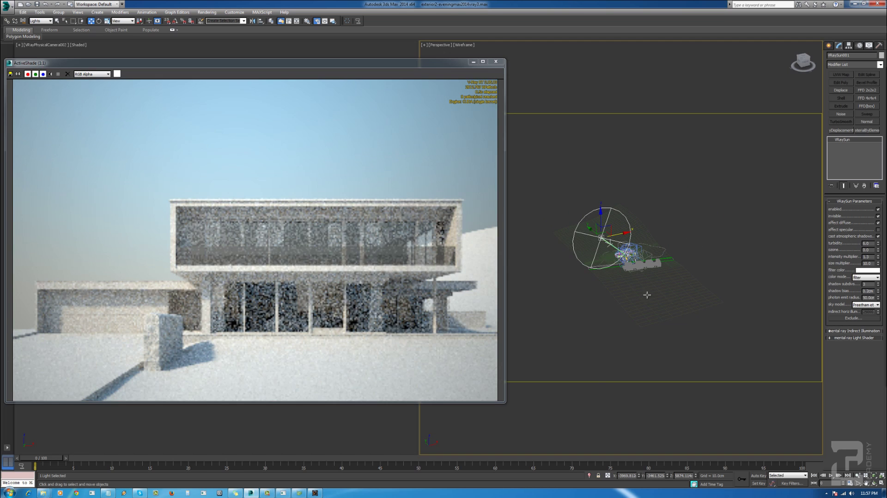
middle_click_drag(655, 301, 615, 302, "alt")
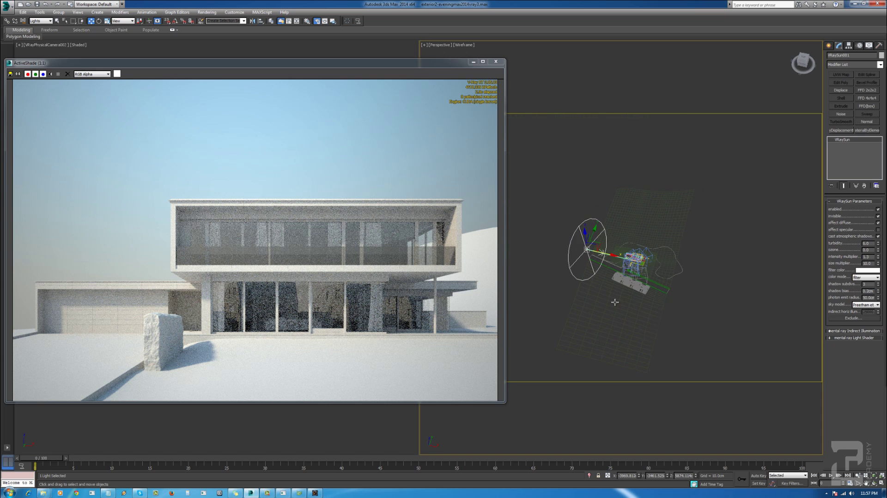
In Top view, move the VRaySun to the opposite side of the house.
key("t")
scroll(614, 302, "down", 3)
scroll(614, 302, "up", 3)
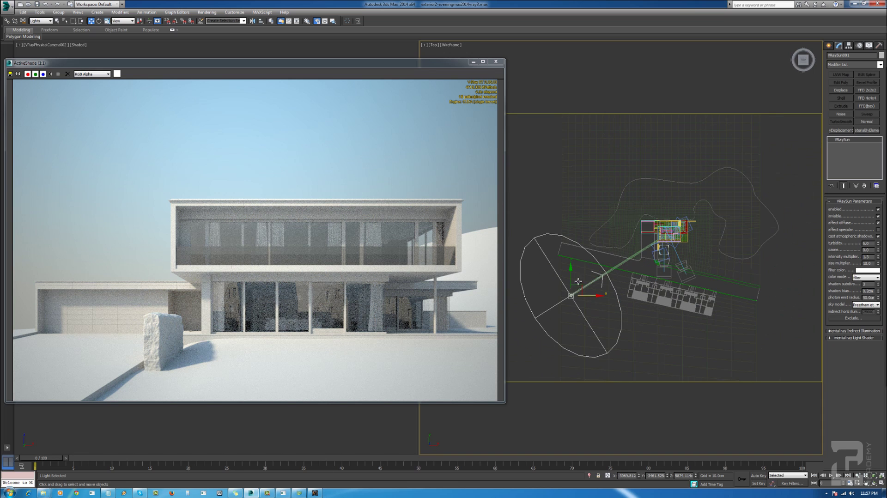
left_click_drag(577, 282, 566, 248)
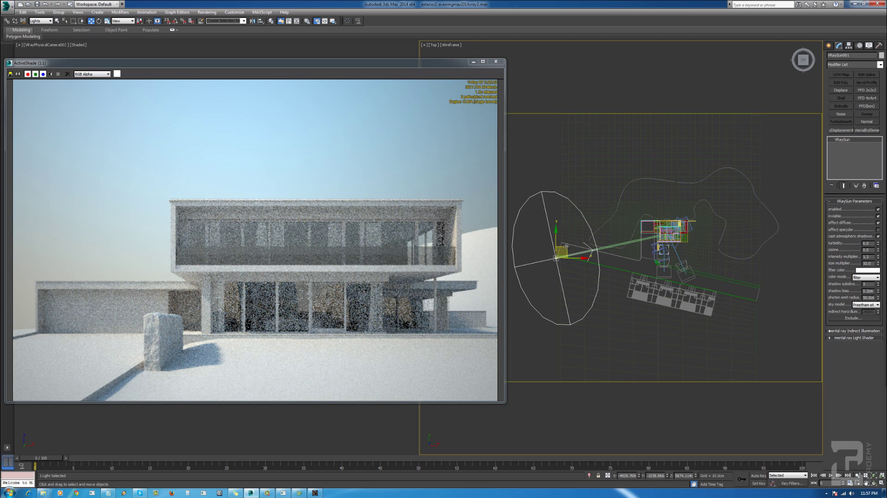
left_click_drag(567, 247, 768, 317)
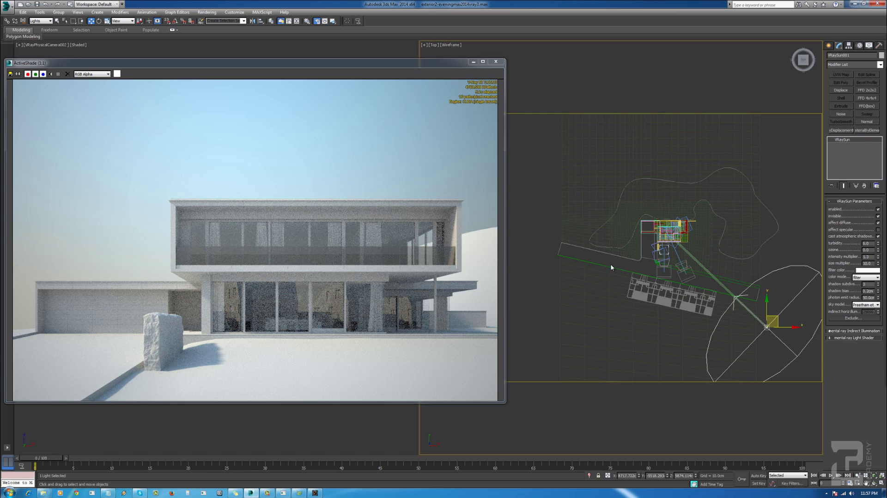
middle_click_drag(608, 264, 587, 226)
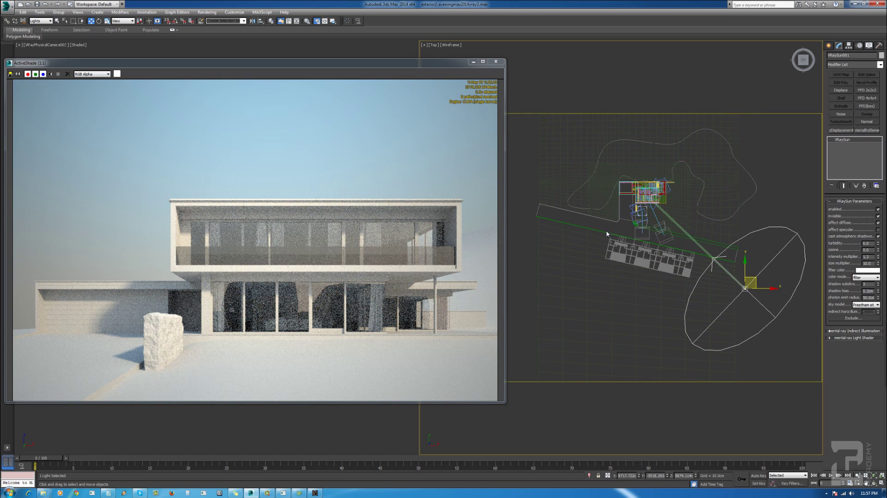
middle_click_drag(619, 233, 610, 250)
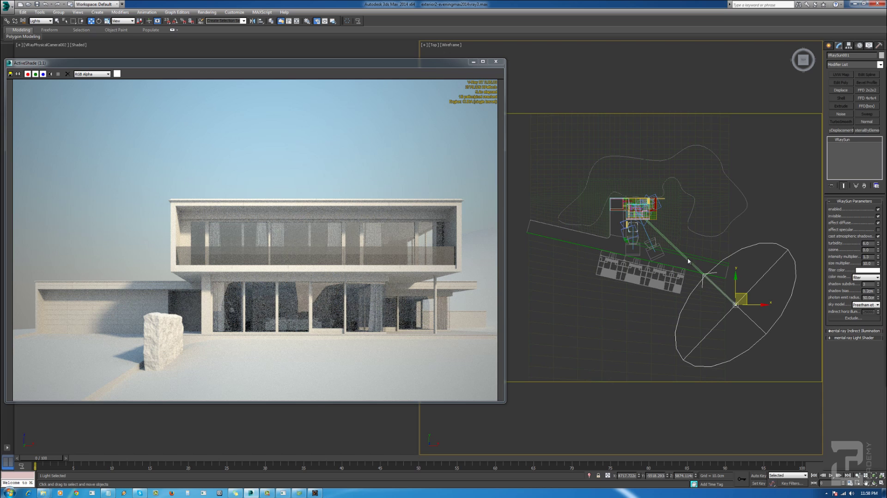
Set sun turbidity to 2.0 and try intensity multiplier 5 before restoring 1.3.
double_click(865, 244)
type("2")
key("Return")
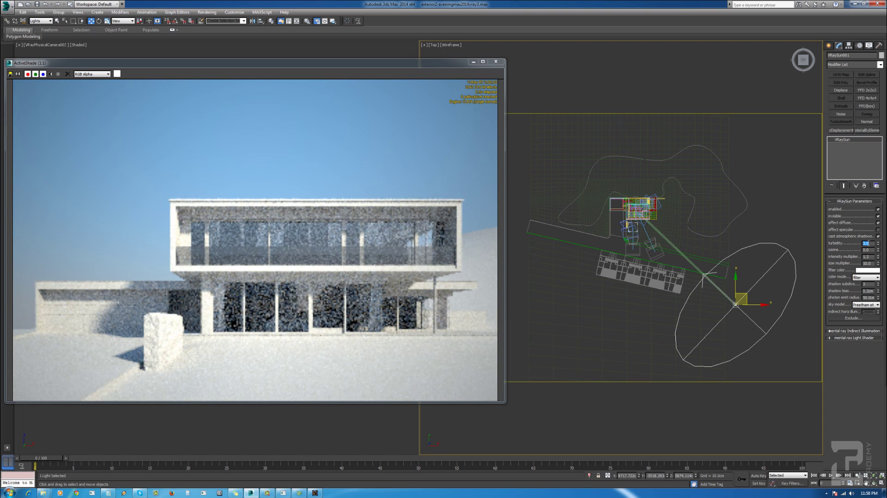
left_click(865, 256)
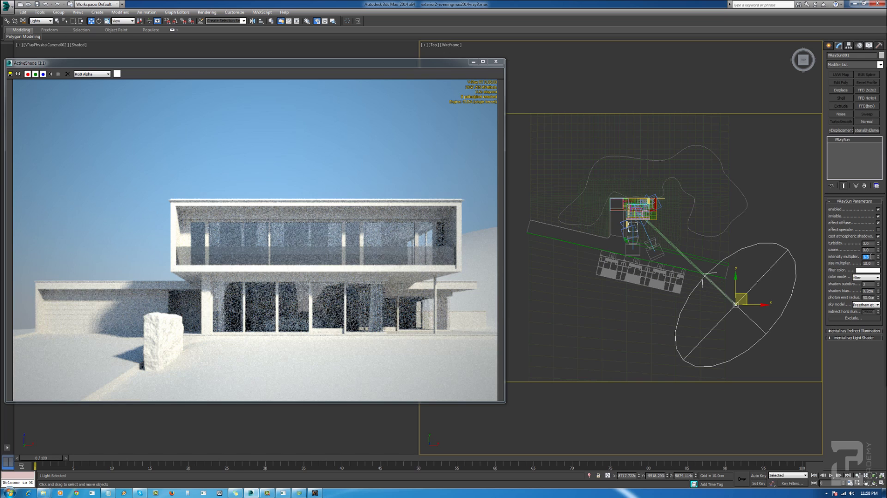
type("5")
key("Return")
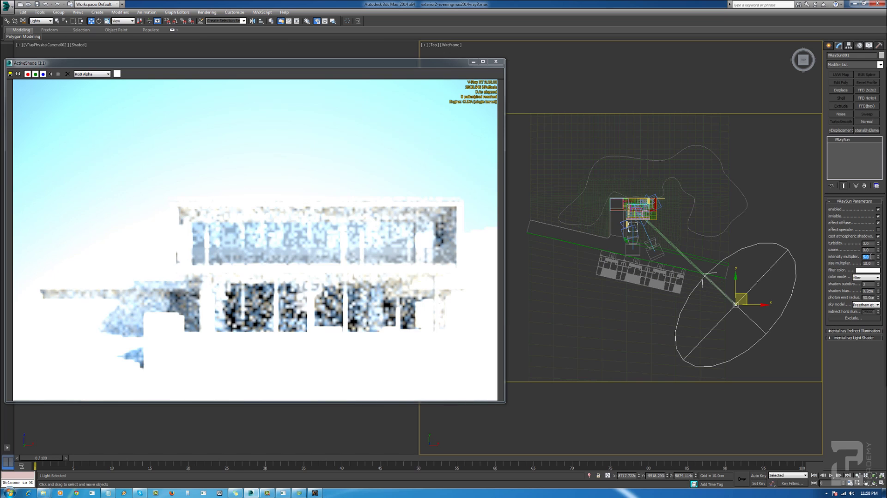
type("1.3")
key("Return")
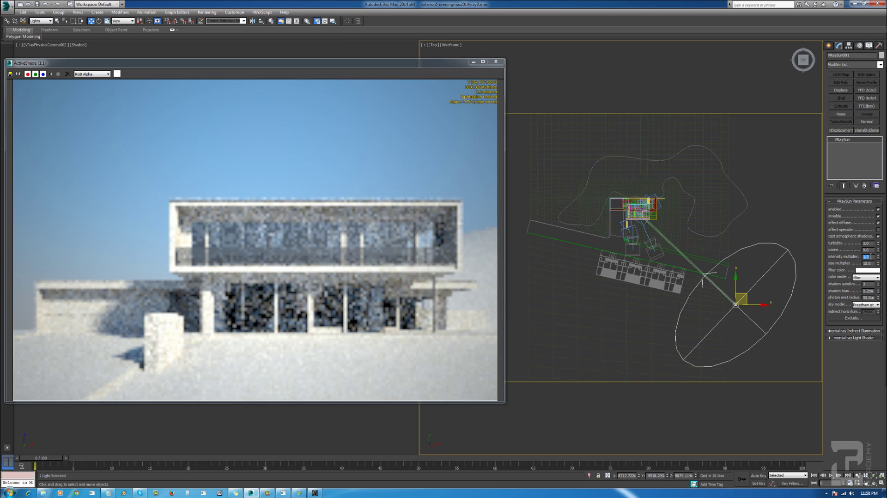
Set the sun size multiplier to 2.0 and reopen Render Setup with F10.
left_click(867, 262)
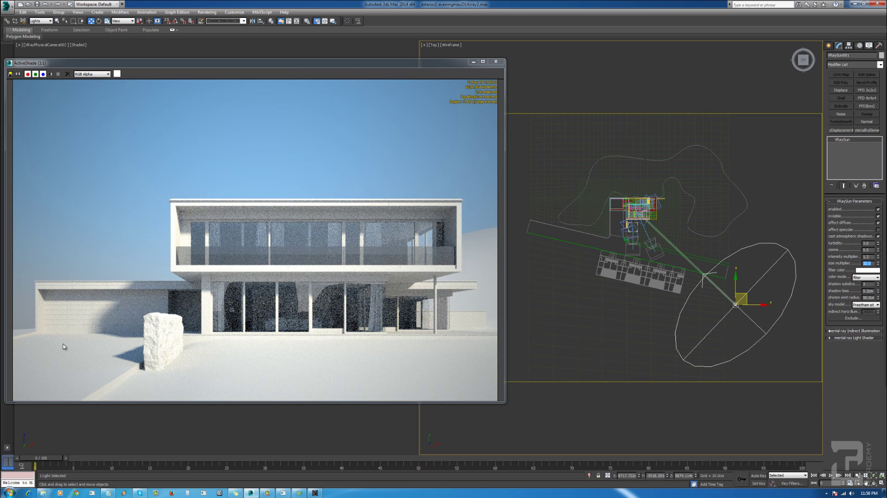
type("2")
key("Return")
key("F10")
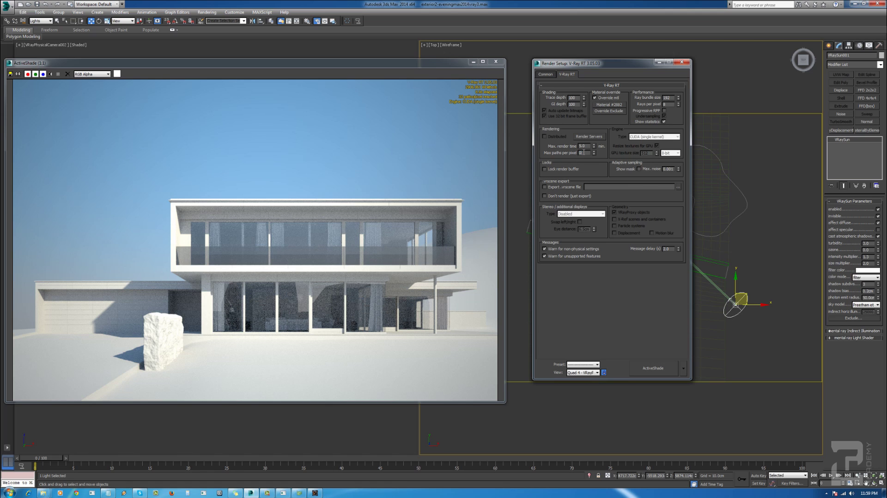
Set V-Ray RT Max. render time to 0.0 for unlimited refinement.
double_click(585, 145)
type("0")
key("Return")
Render only a region around the upper-floor glazing in ActiveShade.
right_click(279, 207)
left_click(292, 215)
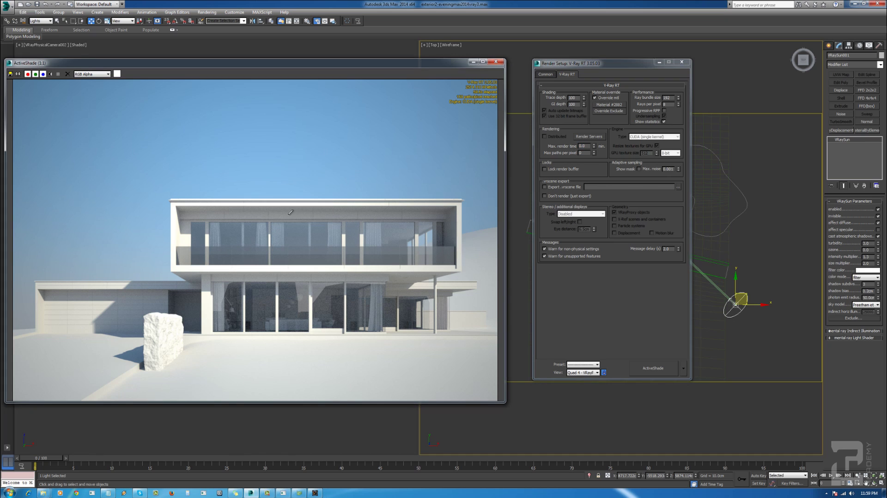
left_click_drag(417, 256, 434, 267)
right_click(295, 231)
left_click(317, 175)
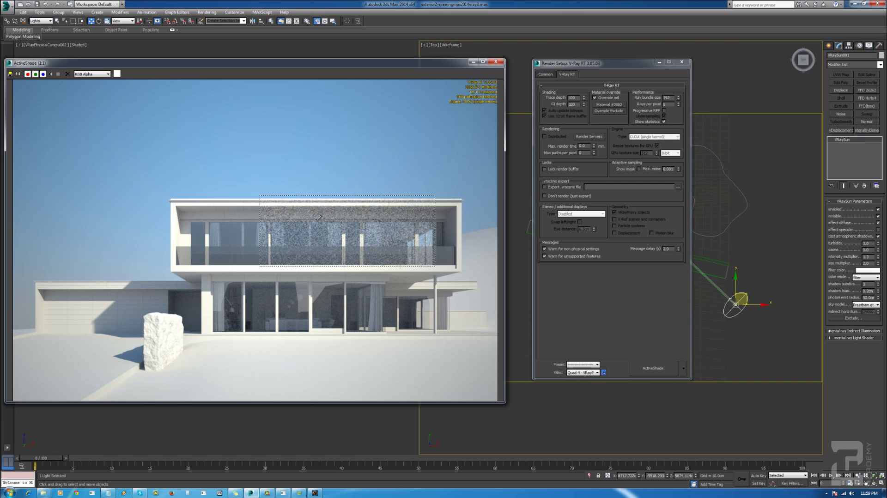
scroll(318, 217, "up", 1)
scroll(318, 221, "down", 1)
Turn on View Navigation from the ActiveShade quad menu.
right_click(318, 220)
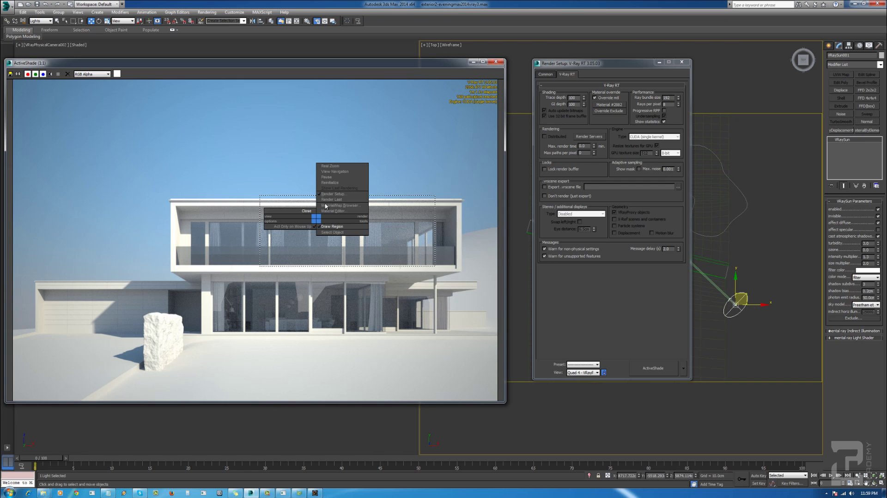
left_click(328, 226)
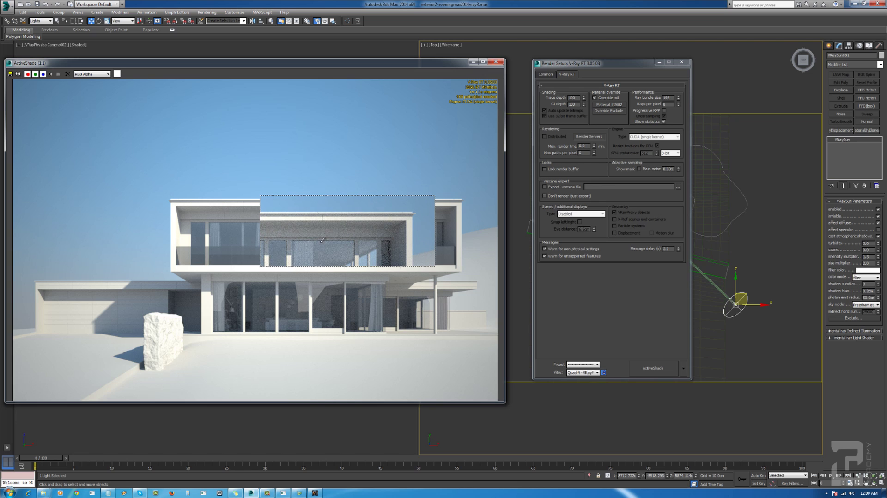
right_click(338, 224)
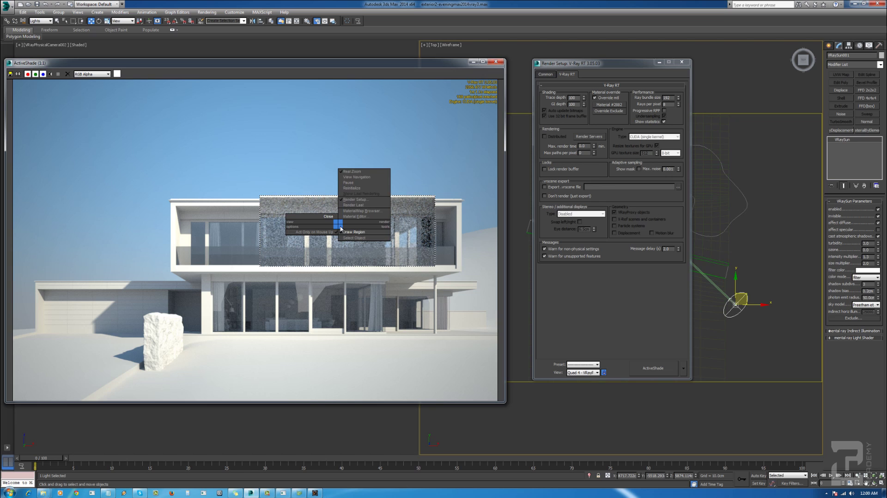
left_click(363, 177)
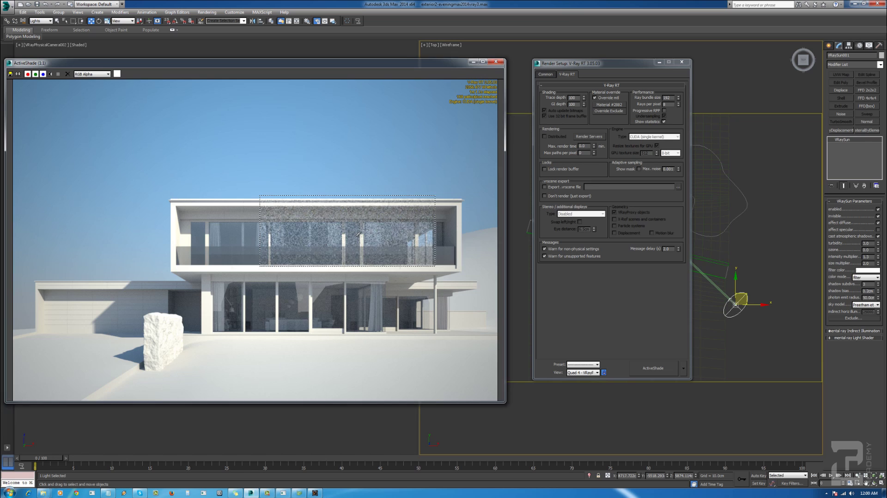
Mark a region around the upper floor, then clear it so the full frame renders.
left_click_drag(289, 197, 452, 264)
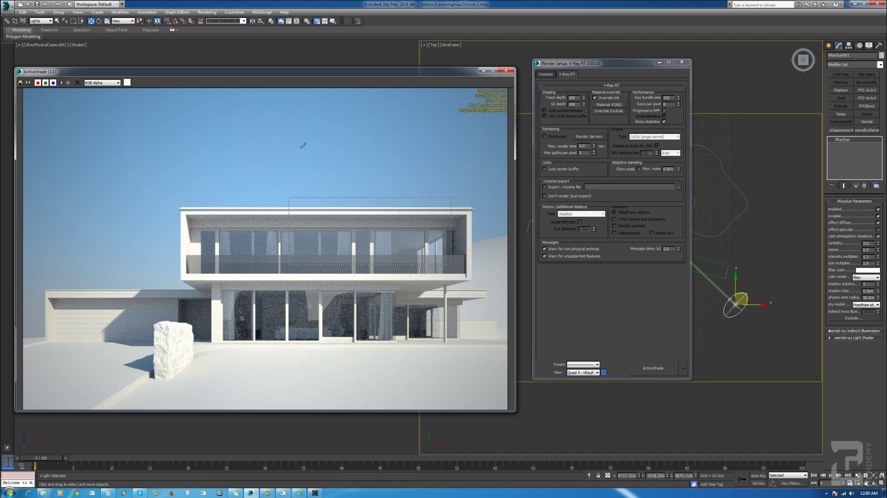
left_click(333, 138)
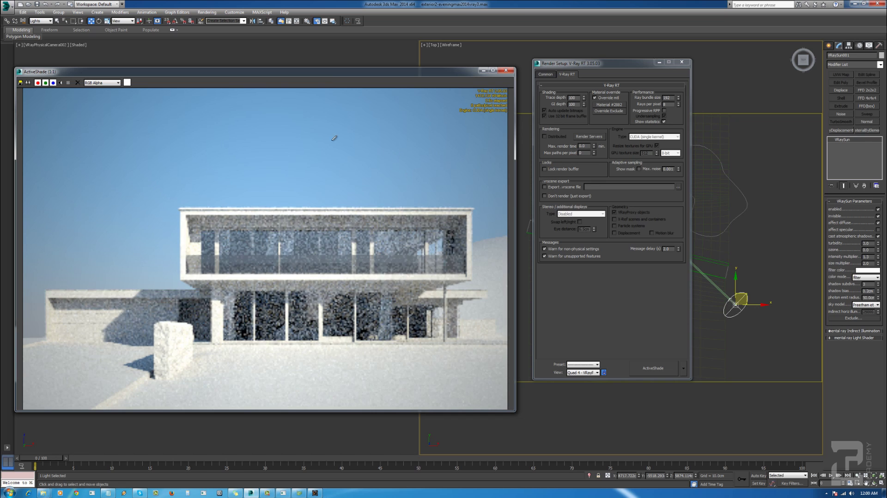
left_click_drag(336, 73, 343, 71)
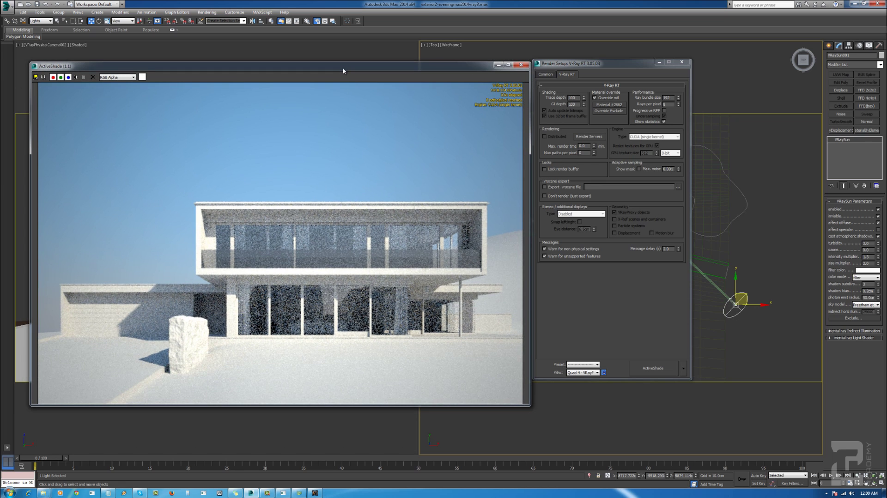
left_click(409, 68)
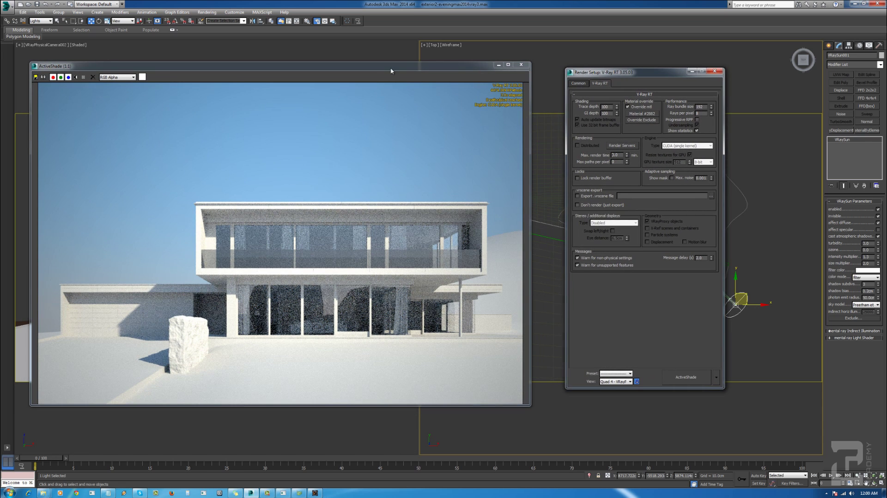
Turn off Override mtl in V-Ray RT and bring up the V-Ray console log.
left_click_drag(391, 71, 406, 92)
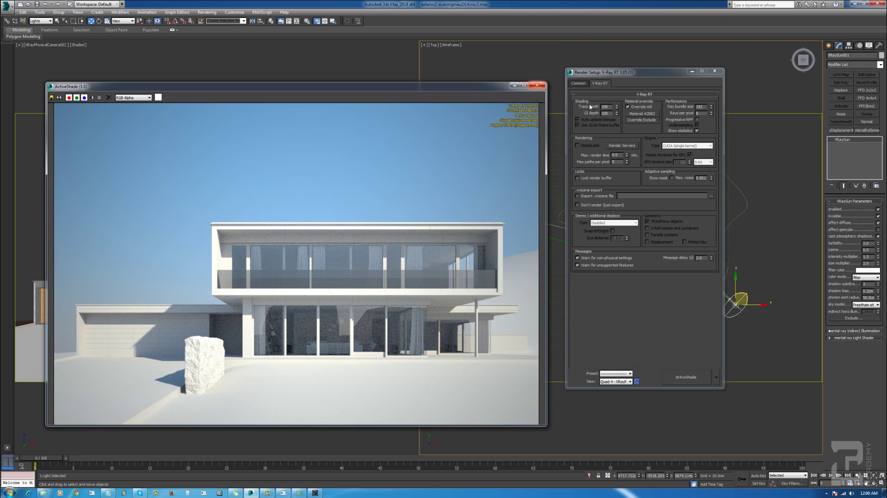
left_click(636, 108)
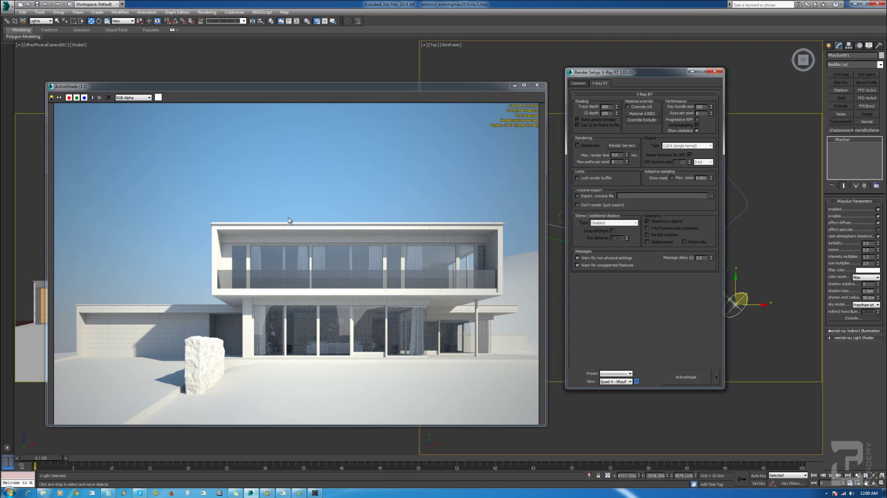
left_click(316, 493)
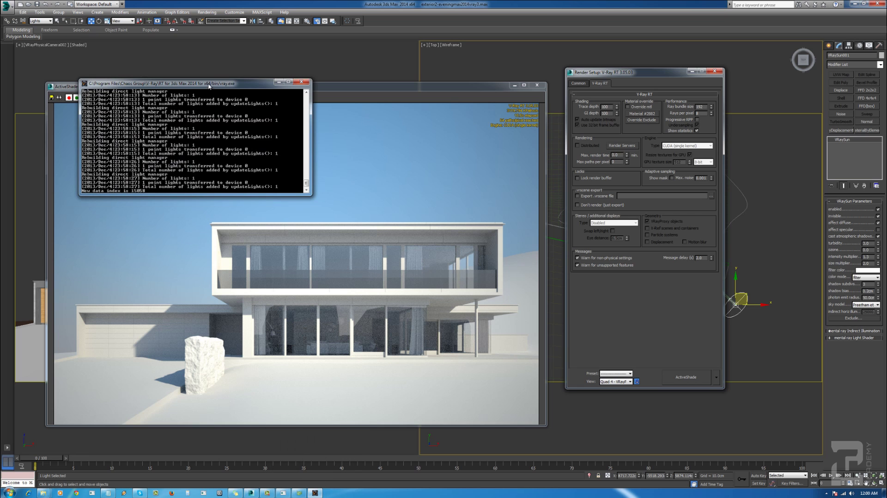
left_click_drag(209, 86, 183, 20)
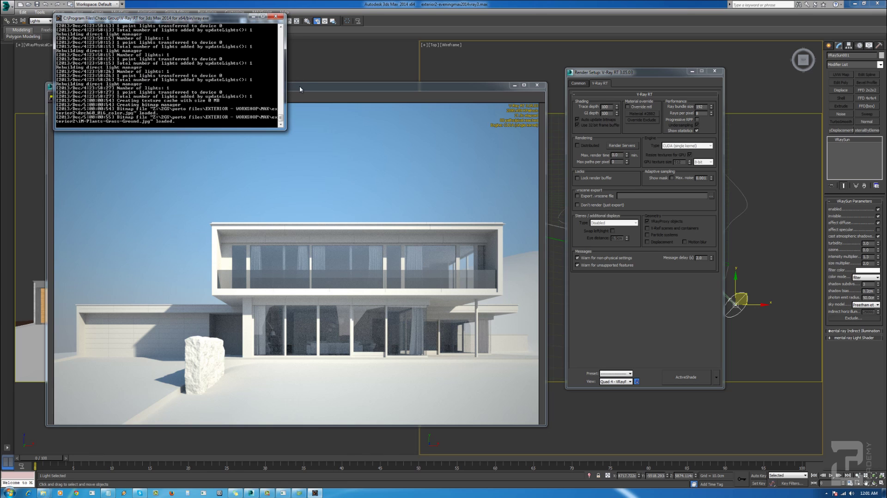
Rearrange the console log and ActiveShade windows on screen.
left_click_drag(299, 85, 488, 102)
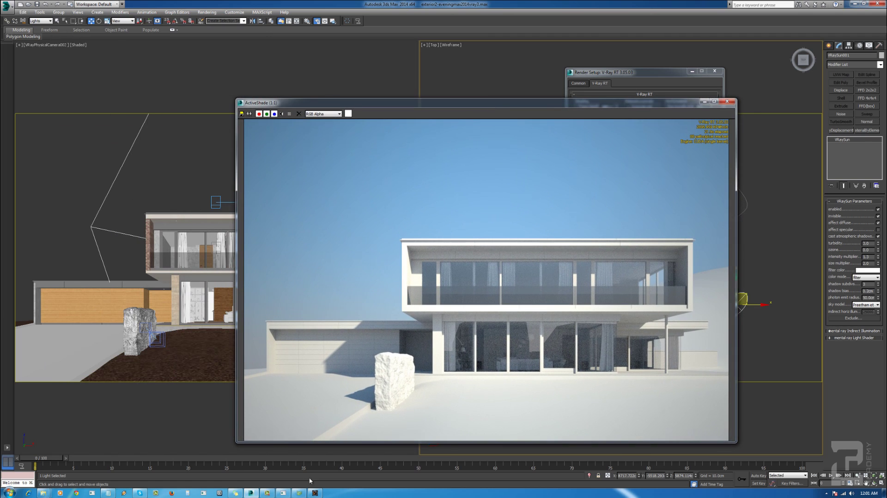
left_click(250, 492)
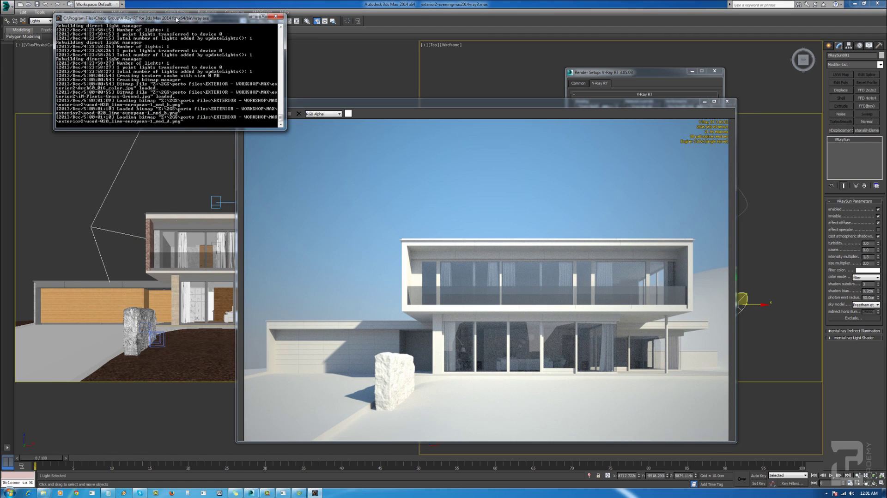
left_click_drag(176, 18, 143, 28)
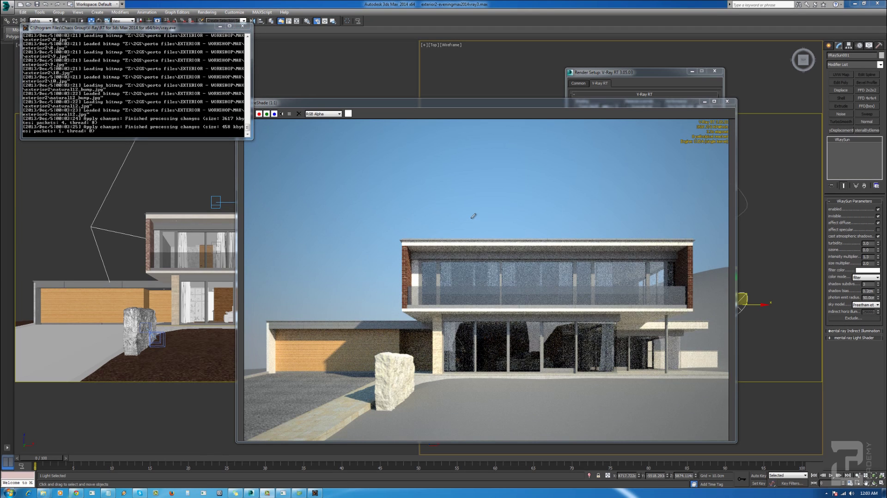
left_click(401, 103)
left_click_drag(401, 103, 233, 79)
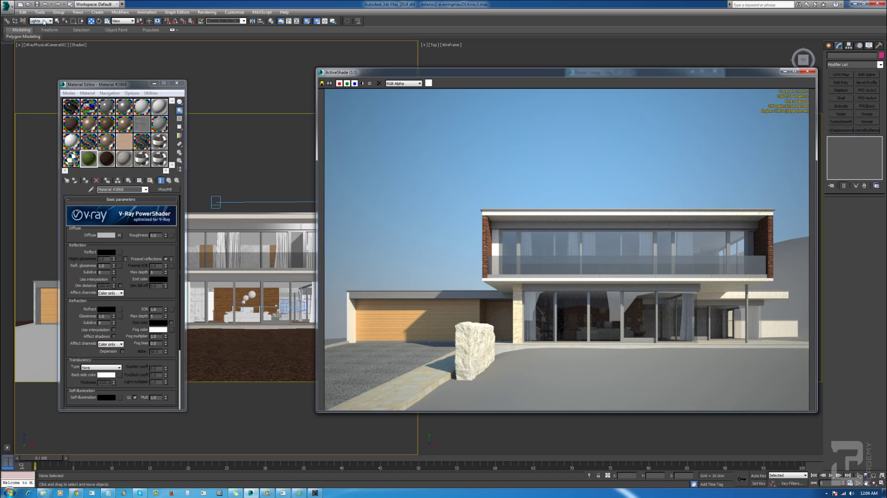
Restrict selection to Geometry, select Plane001 and assign it the grass material.
left_click(40, 20)
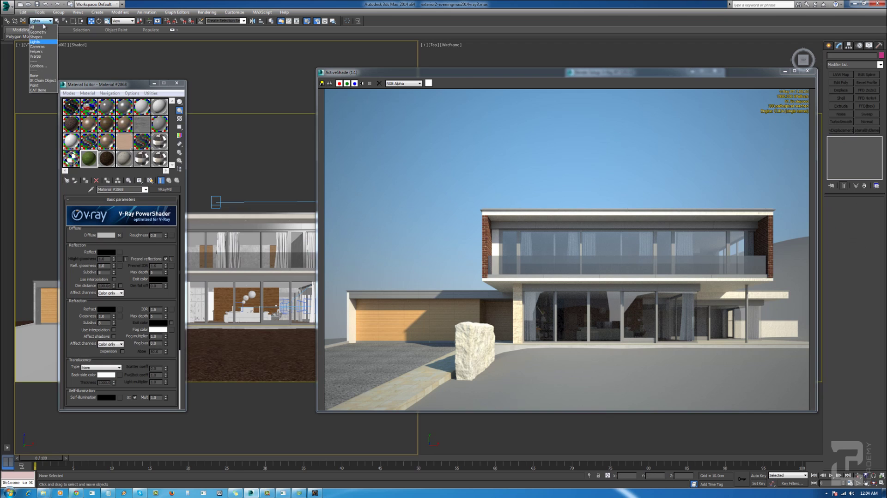
left_click(38, 32)
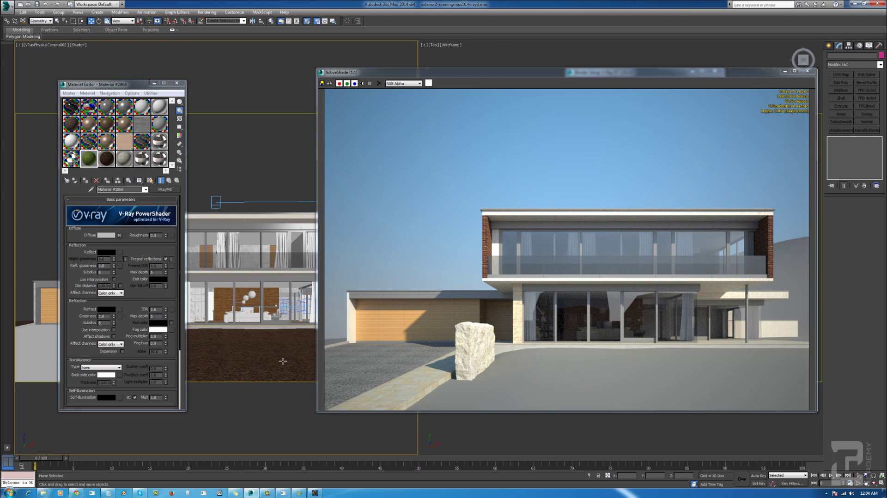
left_click(267, 346)
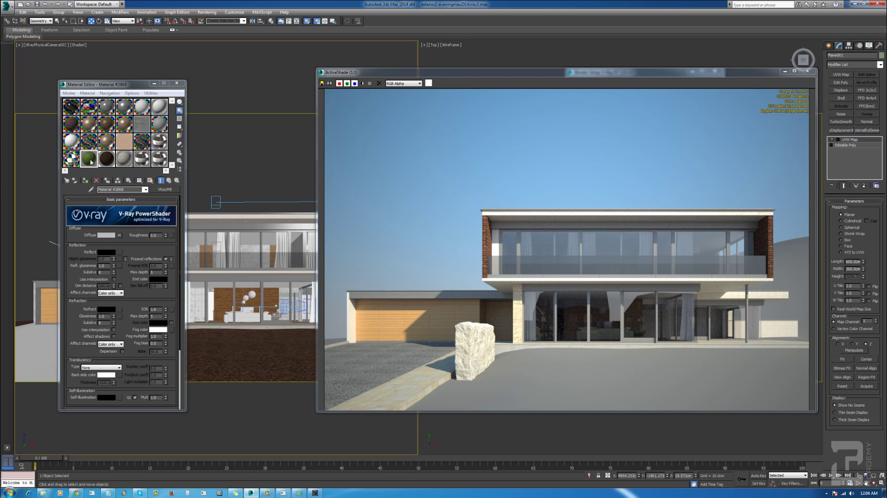
left_click(86, 181)
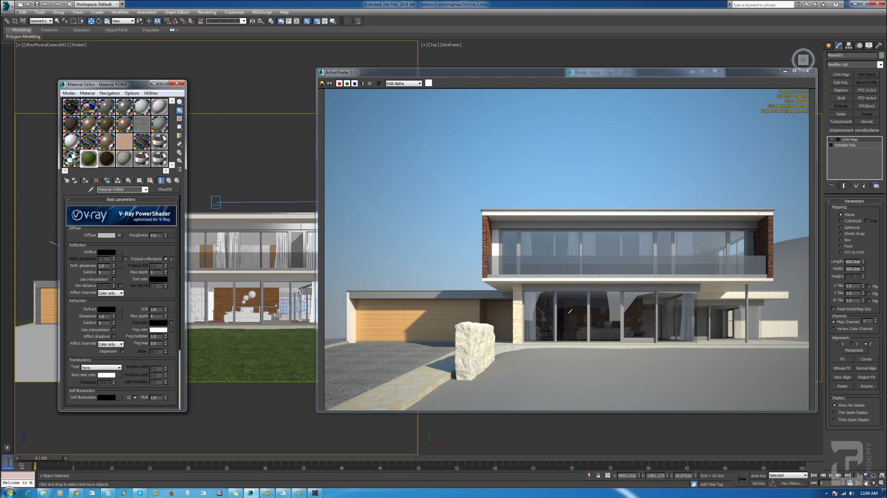
Reposition the ActiveShade and Render Setup windows.
left_click_drag(520, 72, 492, 58)
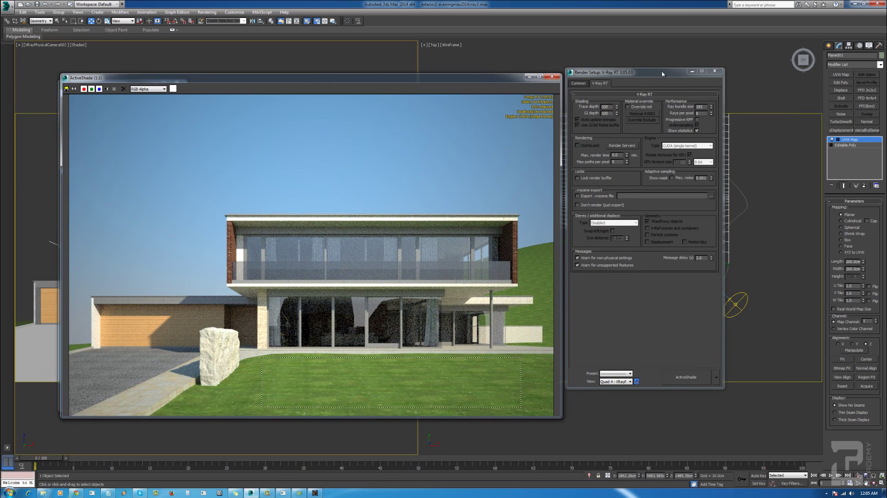
left_click_drag(662, 74, 709, 86)
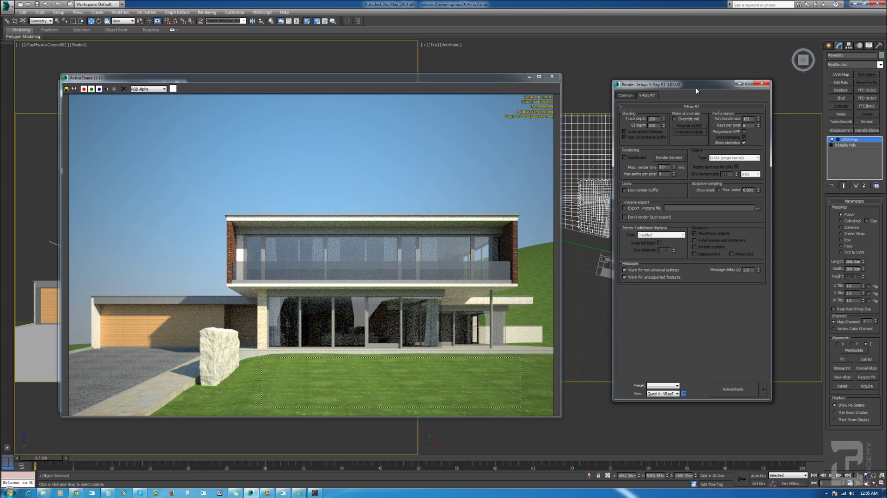
left_click_drag(696, 91, 695, 97)
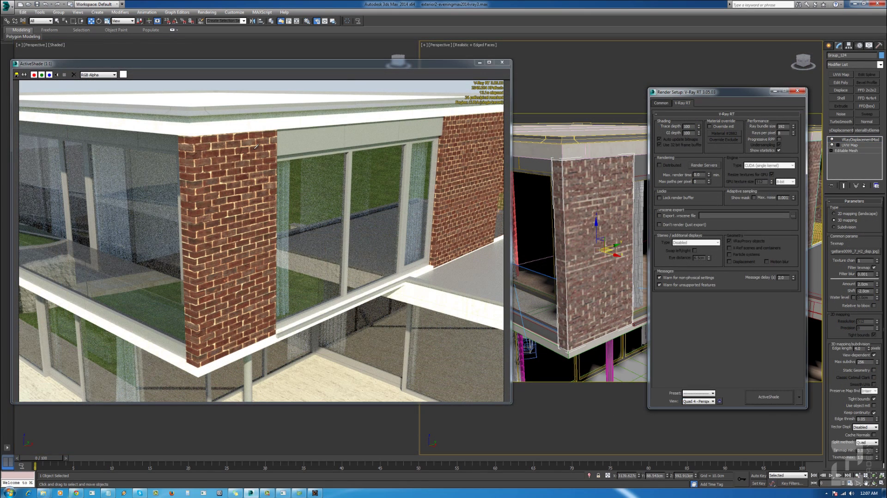
Close the ActiveShade interactive render from its quad menu.
left_click_drag(305, 66, 323, 63)
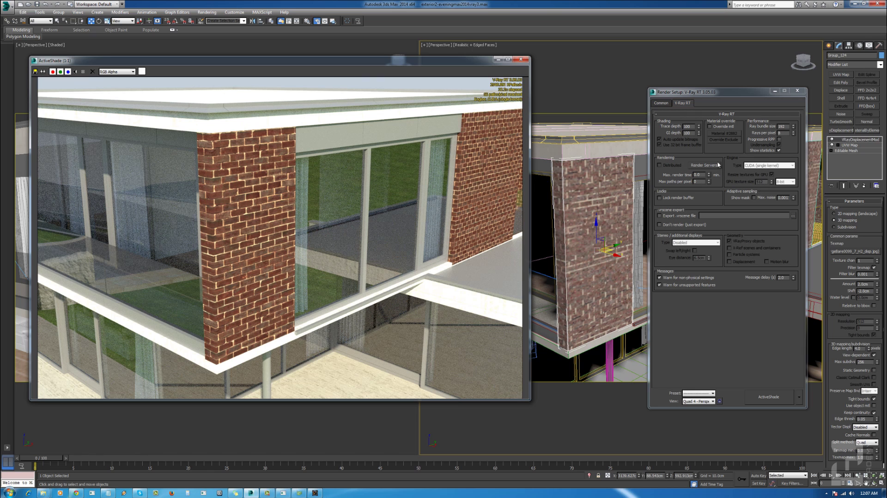
right_click(421, 169)
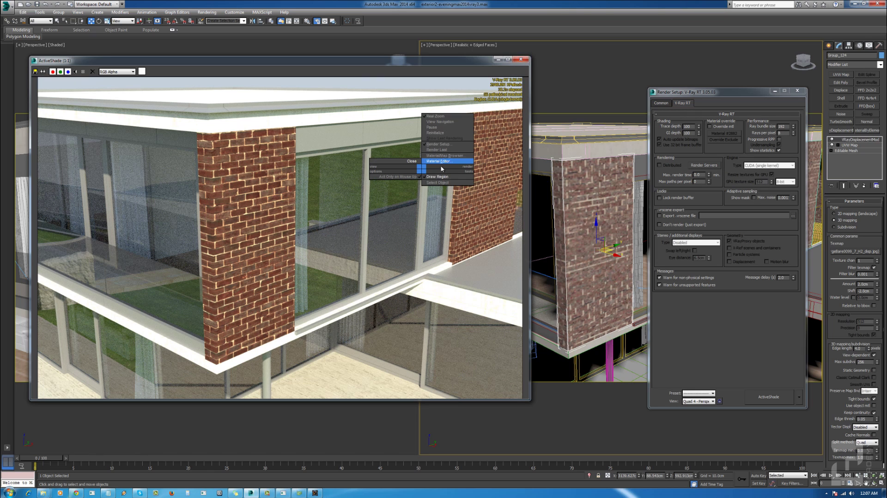
left_click(413, 161)
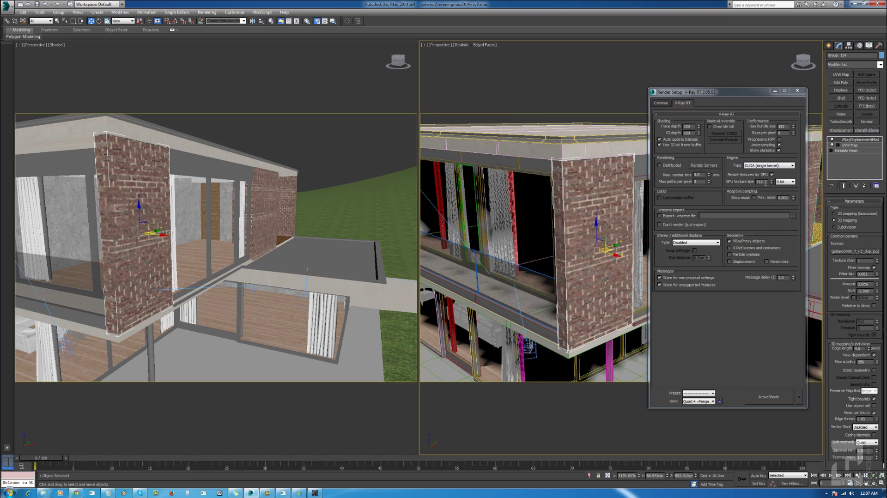
Set the V-Ray RT GPU texture size to 64 and restart ActiveShade.
left_click_drag(764, 182, 750, 184)
type("64")
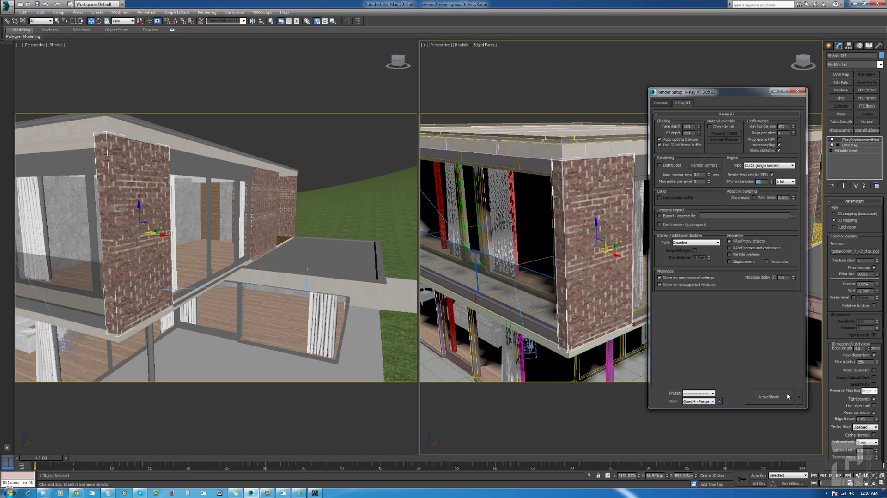
left_click(768, 397)
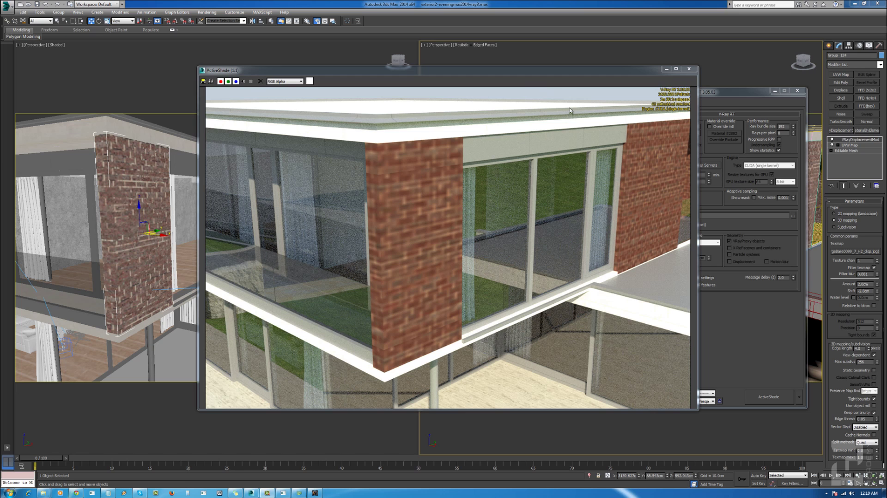
left_click_drag(564, 71, 502, 71)
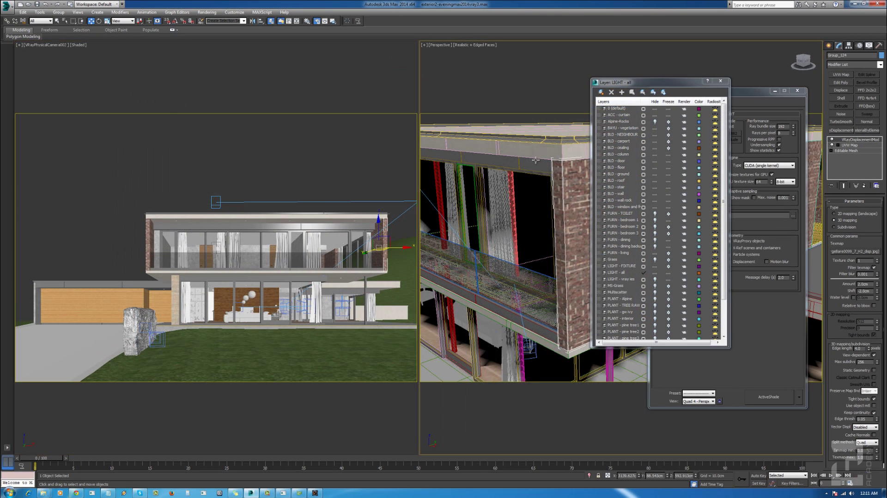
Unhide the five PLANT - pine tree layers in Layer Manager.
left_click_drag(673, 85, 561, 79)
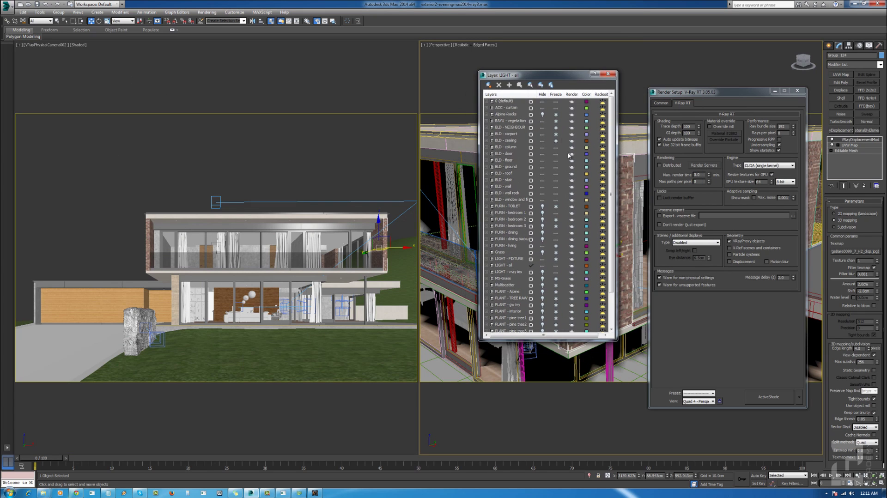
scroll(604, 182, "down", 2)
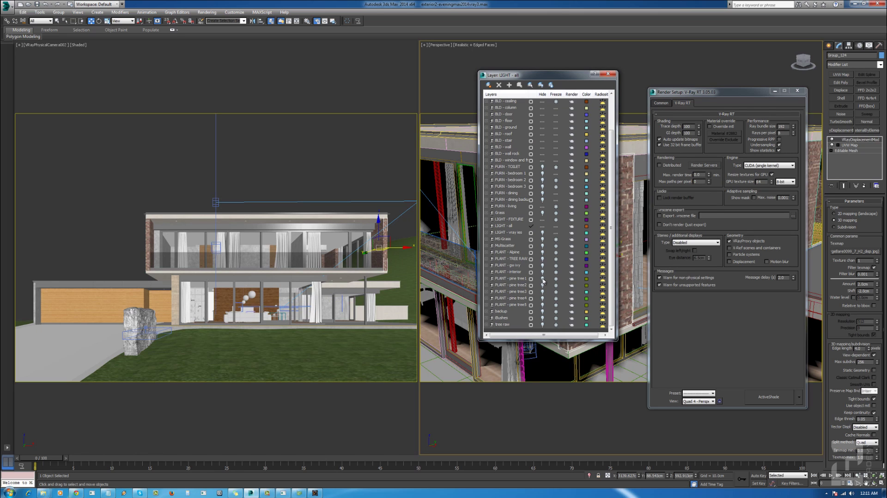
left_click(518, 280)
left_click(517, 306, "shift")
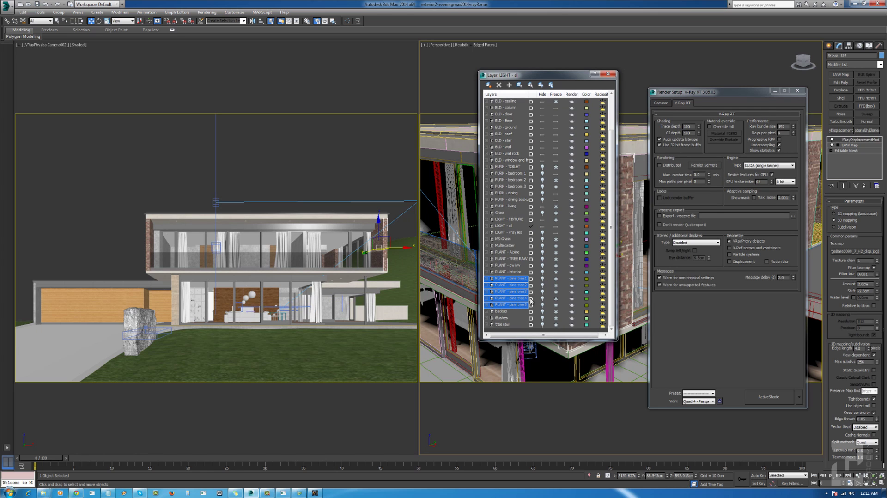
left_click(543, 280)
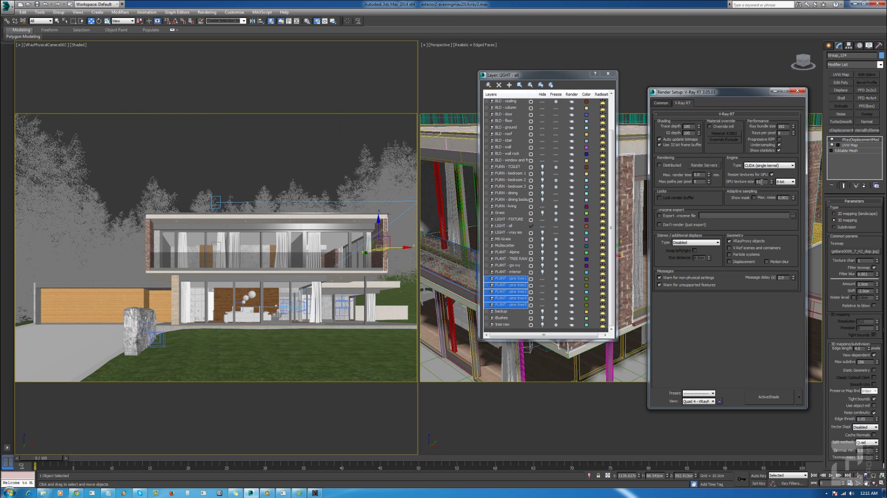
Move Render Setup higher and start the ActiveShade V-Ray RT preview.
double_click(759, 182)
left_click_drag(723, 94, 724, 65)
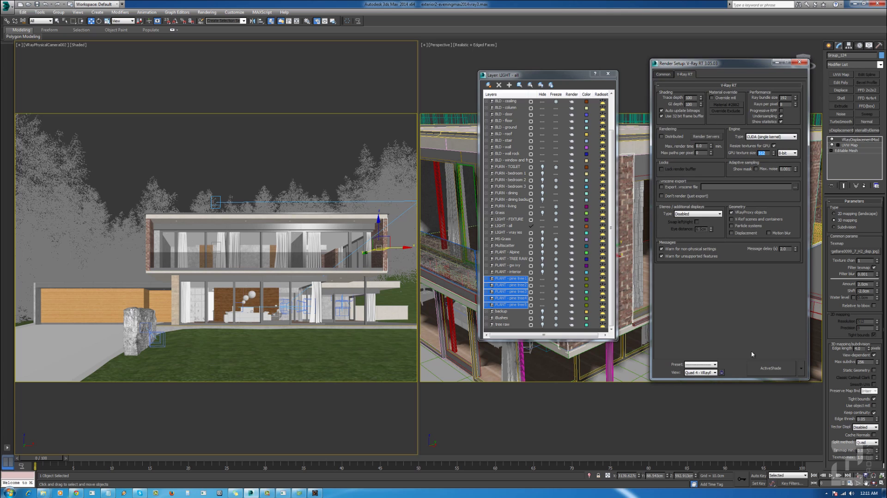
left_click(770, 368)
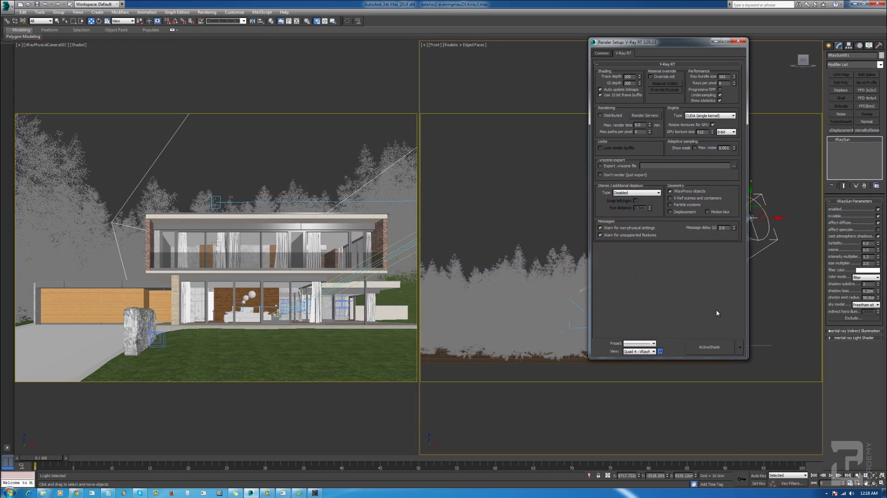
Switch the render mode dropdown to Production Render Mode.
left_click(740, 348)
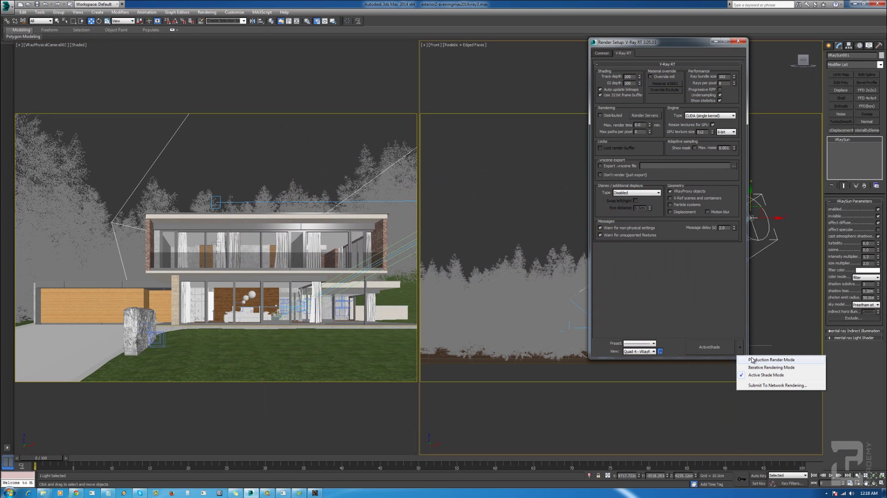
left_click(770, 360)
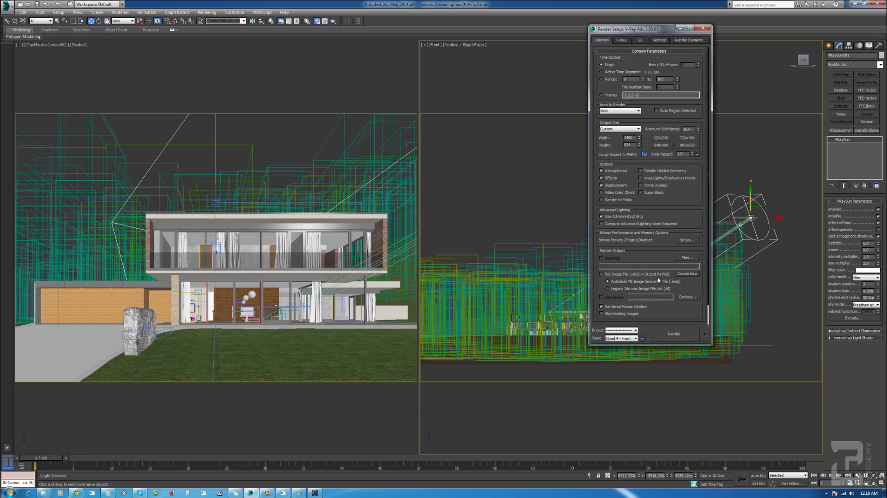
scroll(655, 309, "down", 2)
Assign V-Ray RT 3.05.03 as the production renderer and show the Render Elements list.
left_click(654, 321)
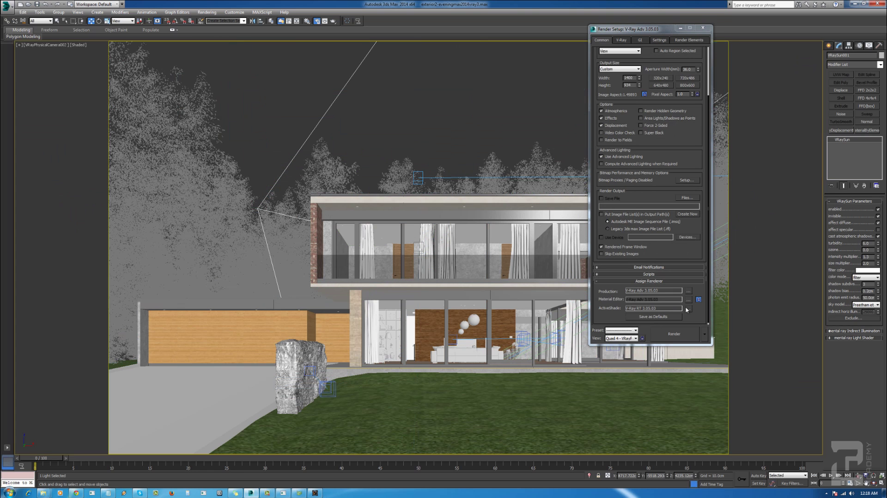
key("alt+w")
left_click(688, 291)
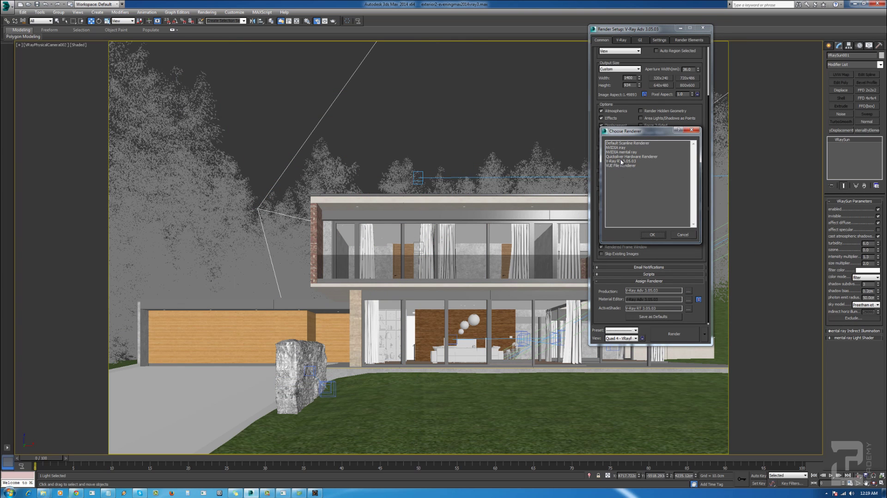
double_click(615, 162)
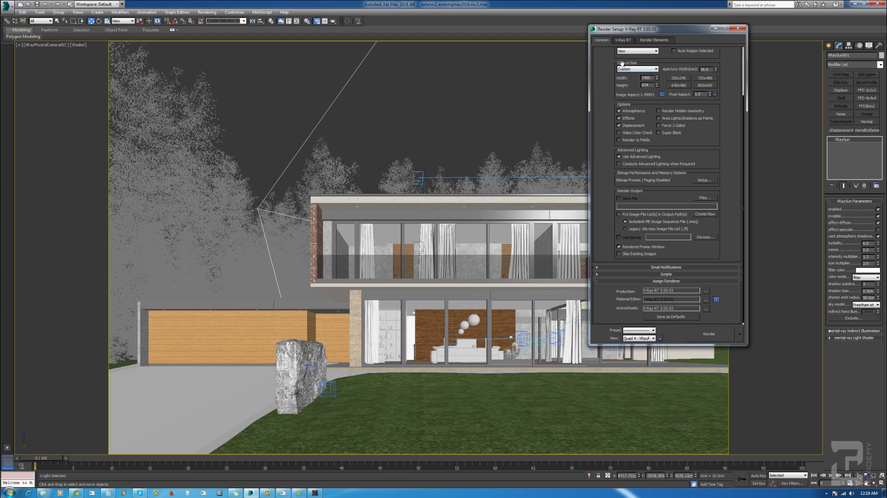
scroll(606, 64, "up", 3)
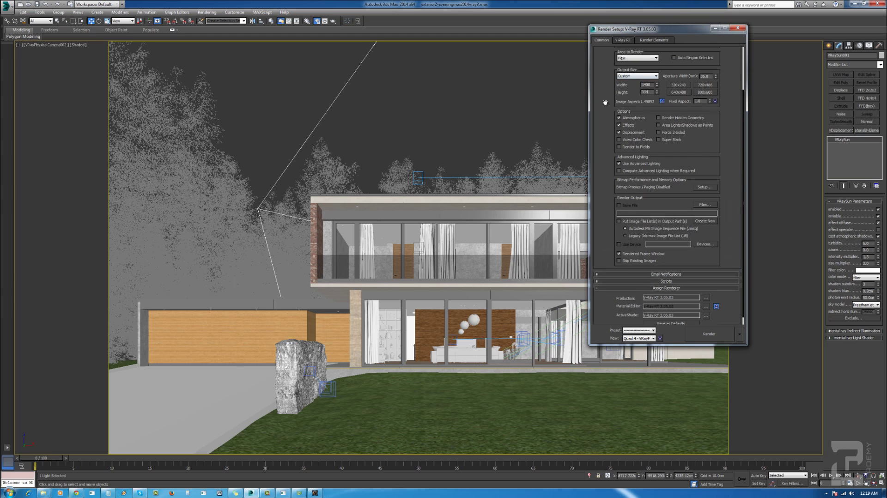
left_click(646, 40)
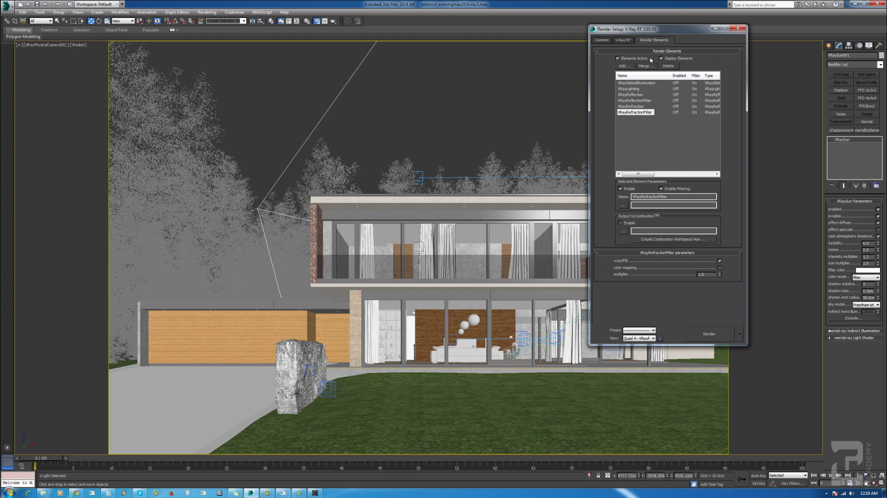
Set the V-Ray RT engine type to CUDA.
left_click_drag(649, 30, 652, 31)
left_click(631, 42)
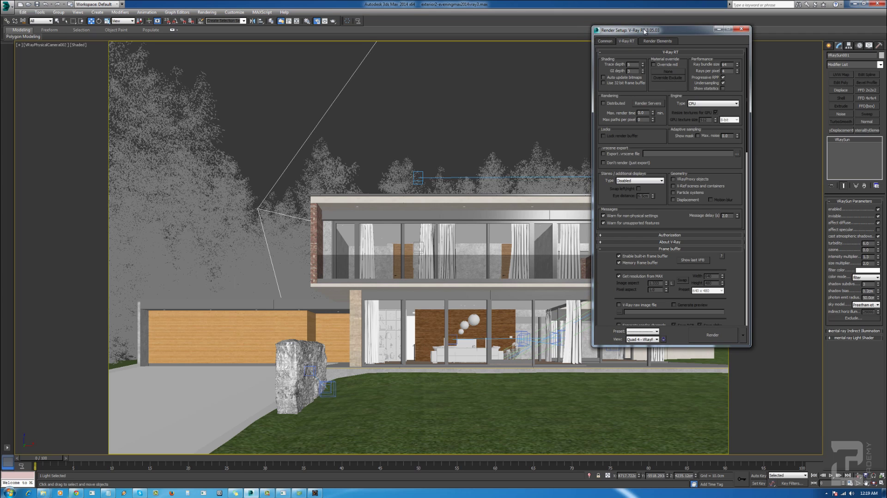
left_click_drag(645, 32, 659, 46)
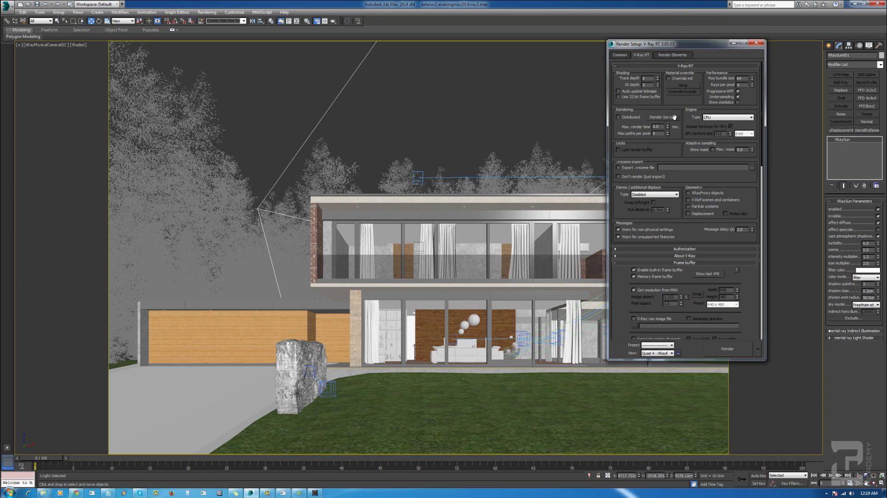
left_click(719, 118)
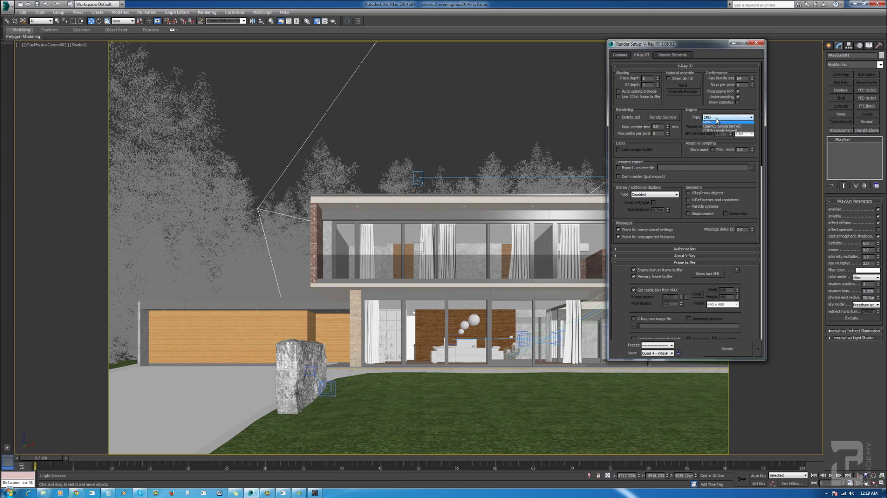
left_click(727, 132)
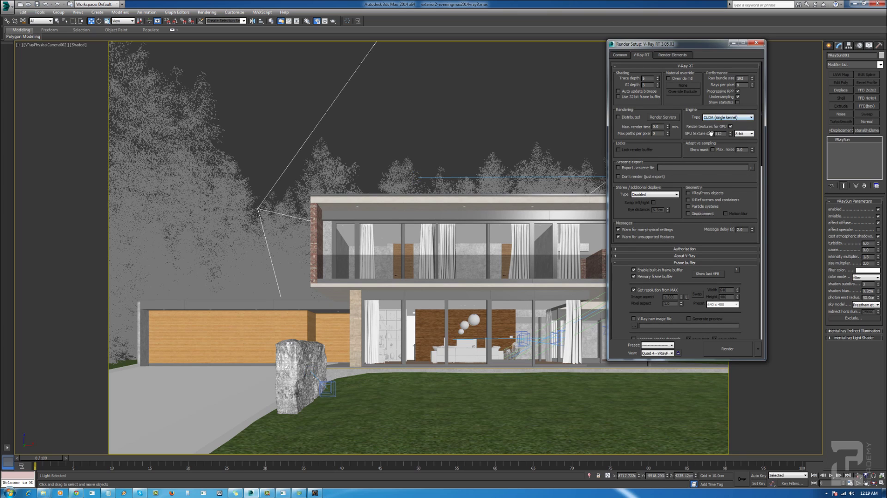
Enable Auto update bitmaps, 32-bit frame buffer, VRayProxy objects and Displacement.
left_click(656, 126)
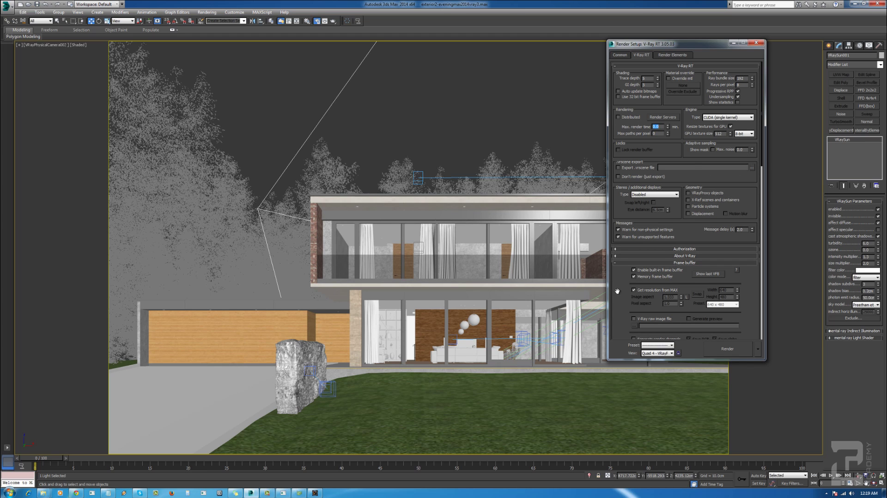
left_click_drag(617, 292, 616, 189)
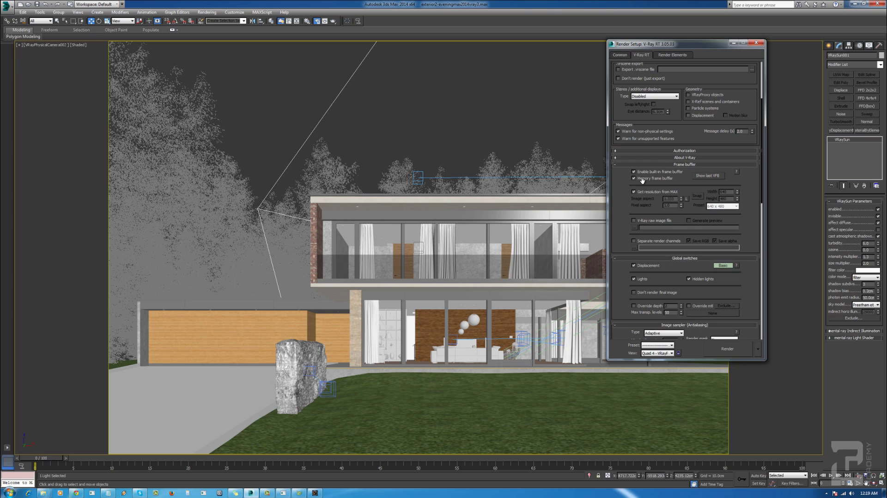
scroll(702, 139, "up", 5)
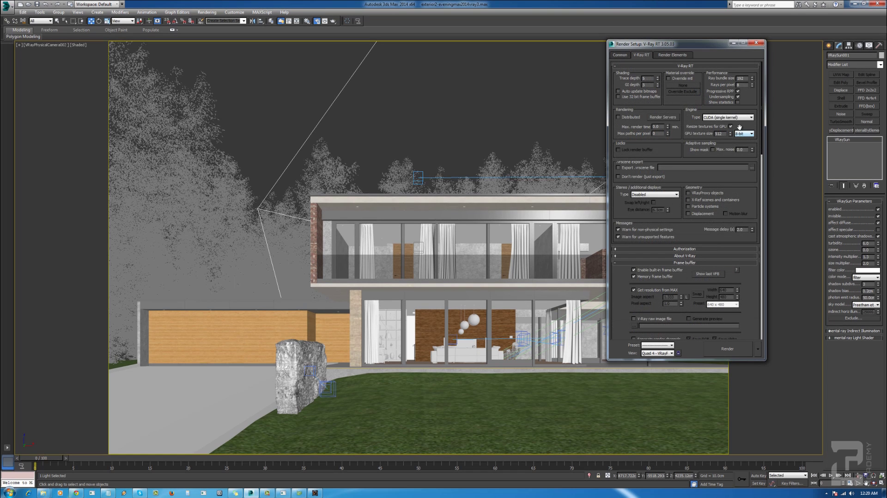
left_click(646, 91)
left_click(641, 97)
left_click(704, 193)
left_click(703, 214)
left_click(620, 54)
Render the CUDA production image of the house and bring Render Setup forward.
left_click(729, 349)
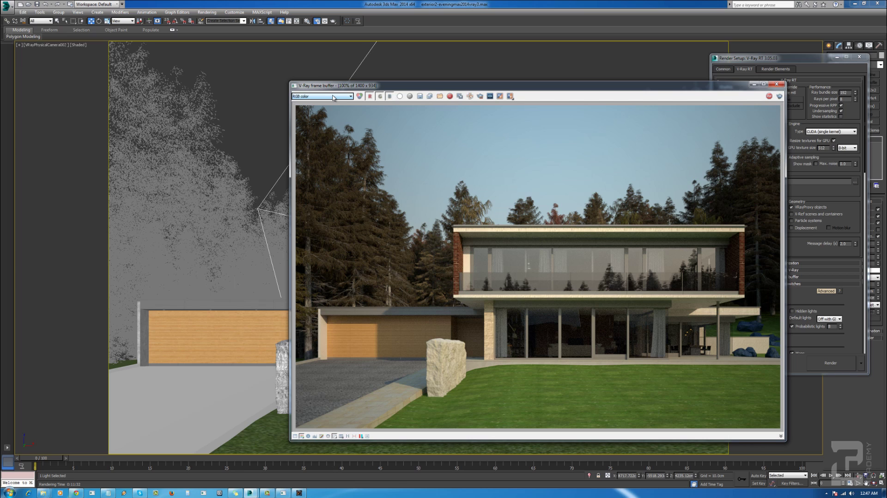
left_click(761, 59)
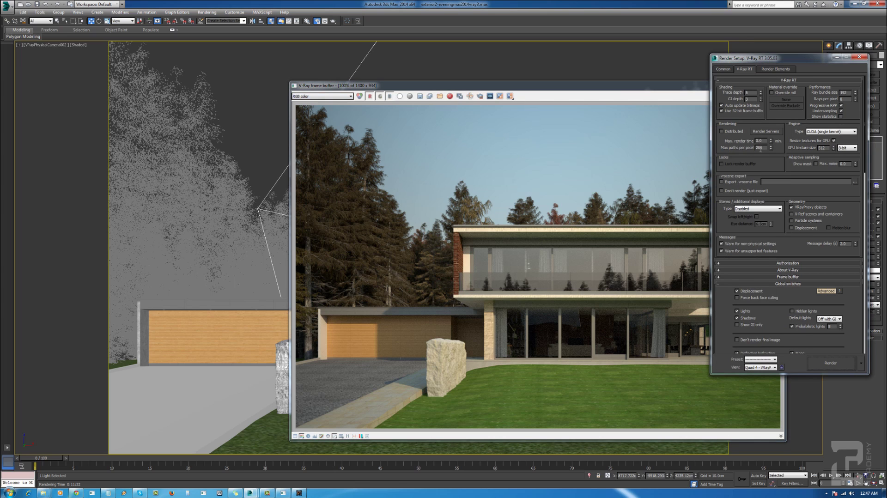
double_click(759, 147)
left_click(317, 95)
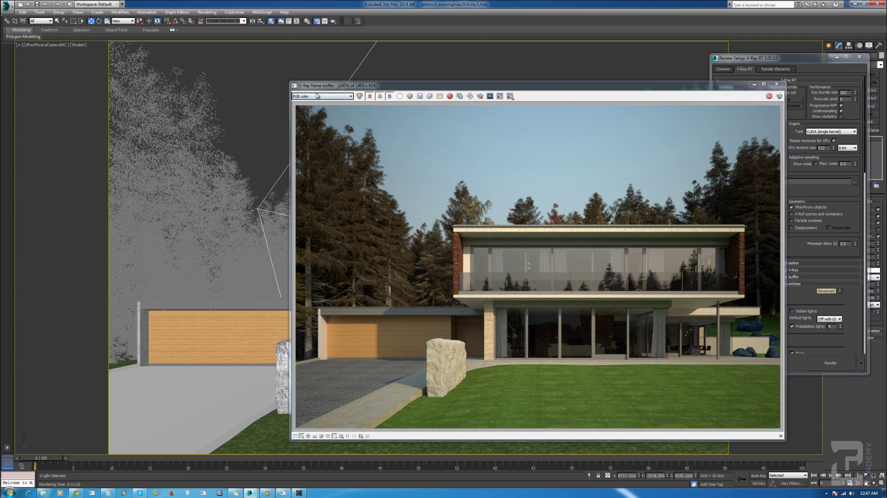
left_click(317, 96)
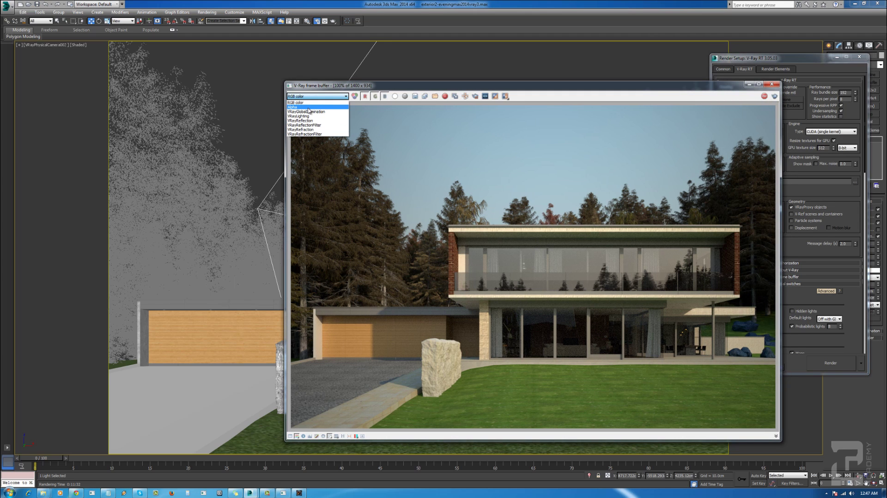
left_click(309, 107)
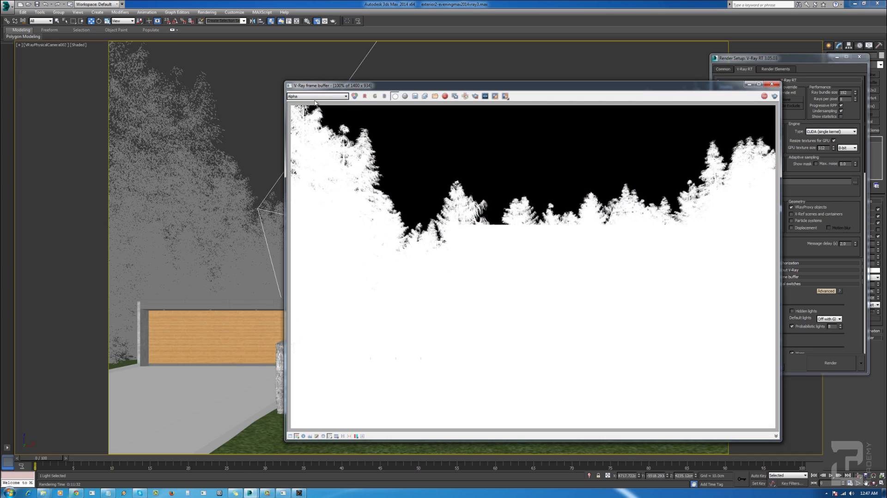
left_click(317, 96)
left_click(311, 113)
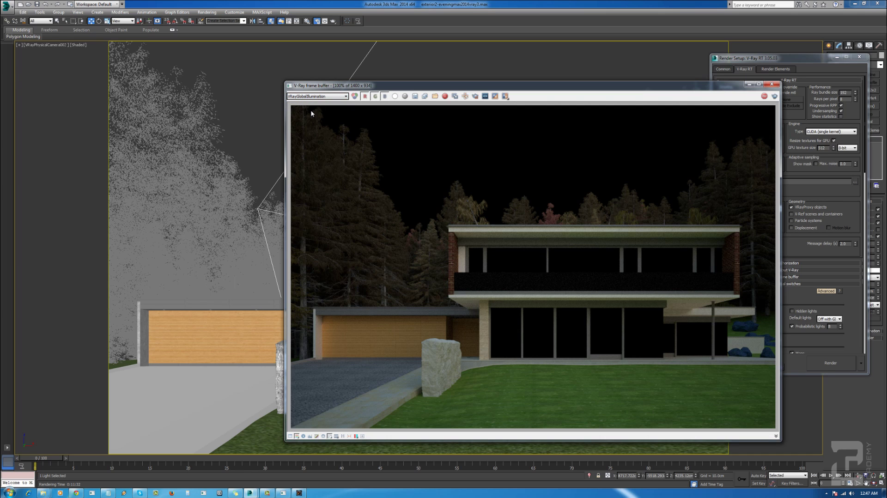
key("Down")
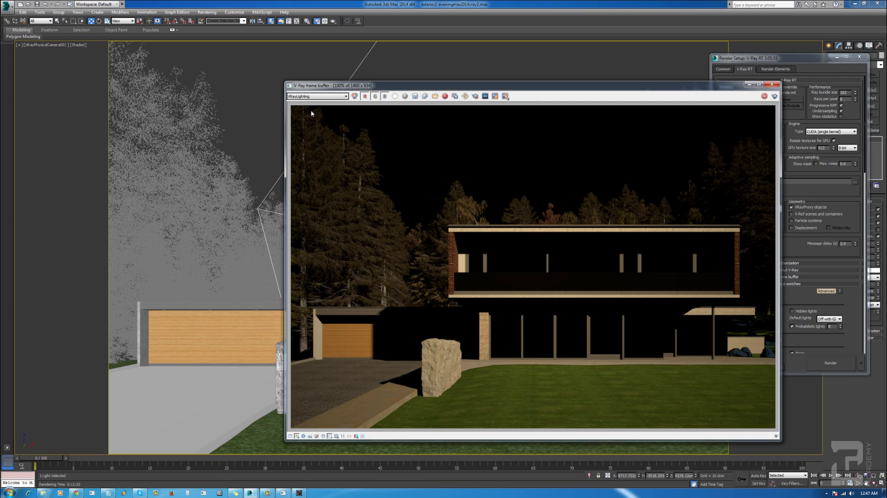
key("Down")
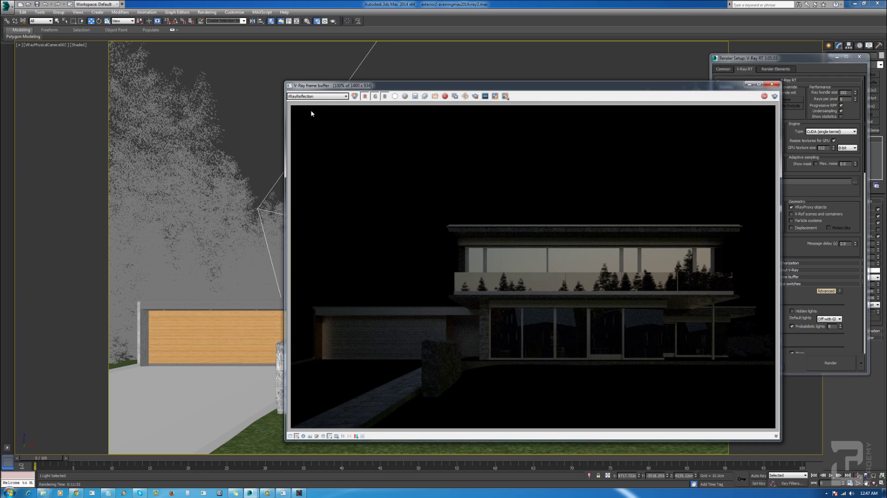
key("Down")
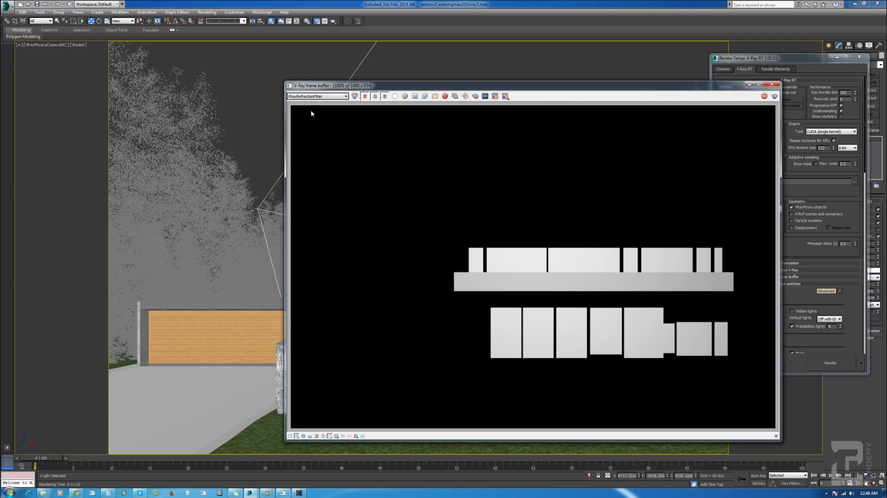
key("Up")
key("Up")
key("Up")
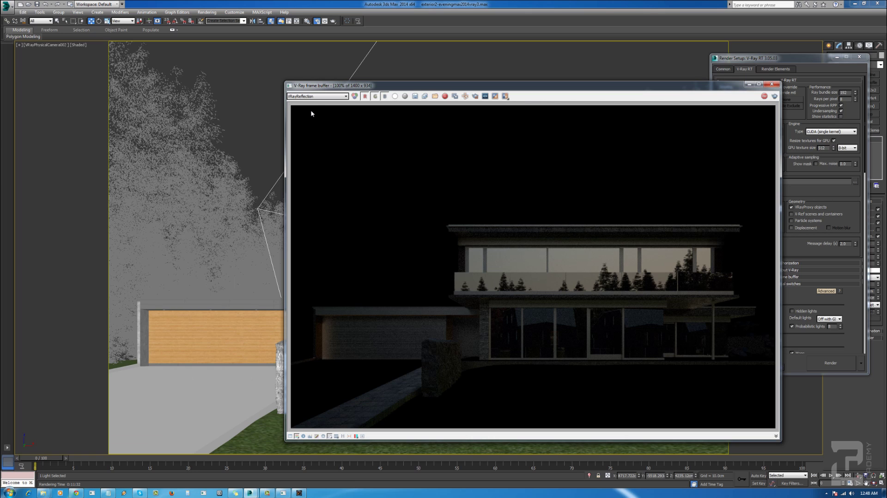
key("Up")
key("Up")
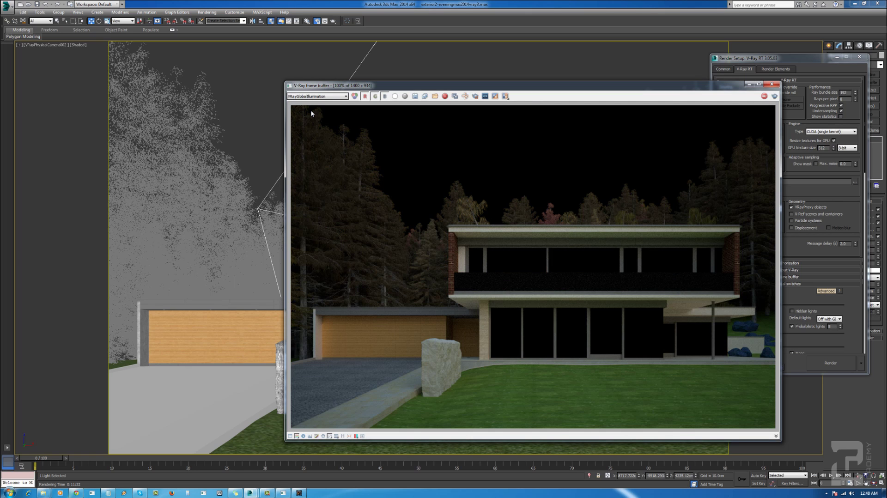
key("Up")
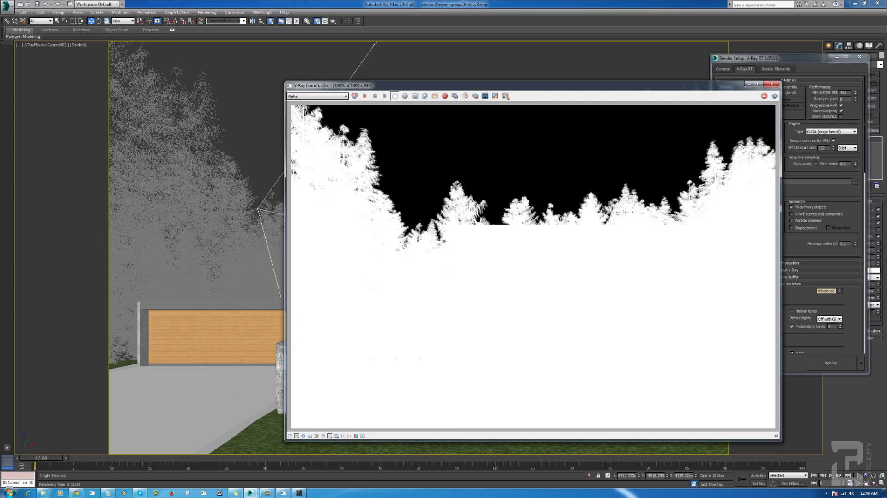
key("Up")
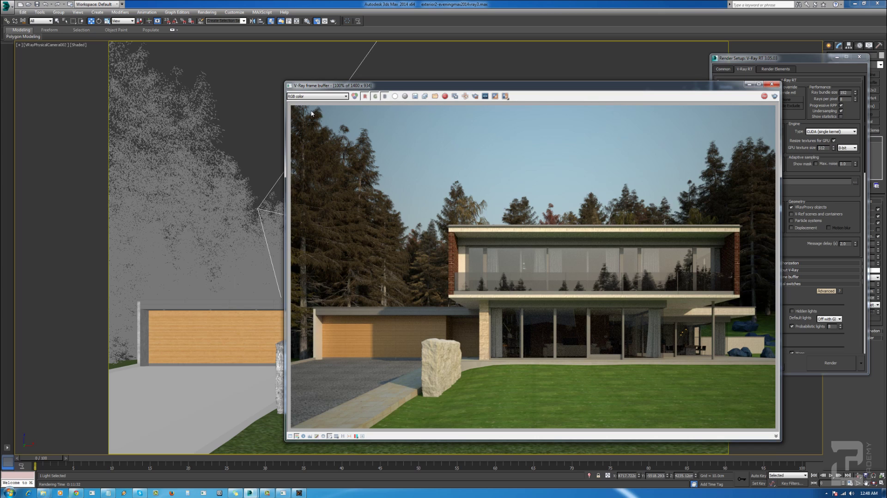